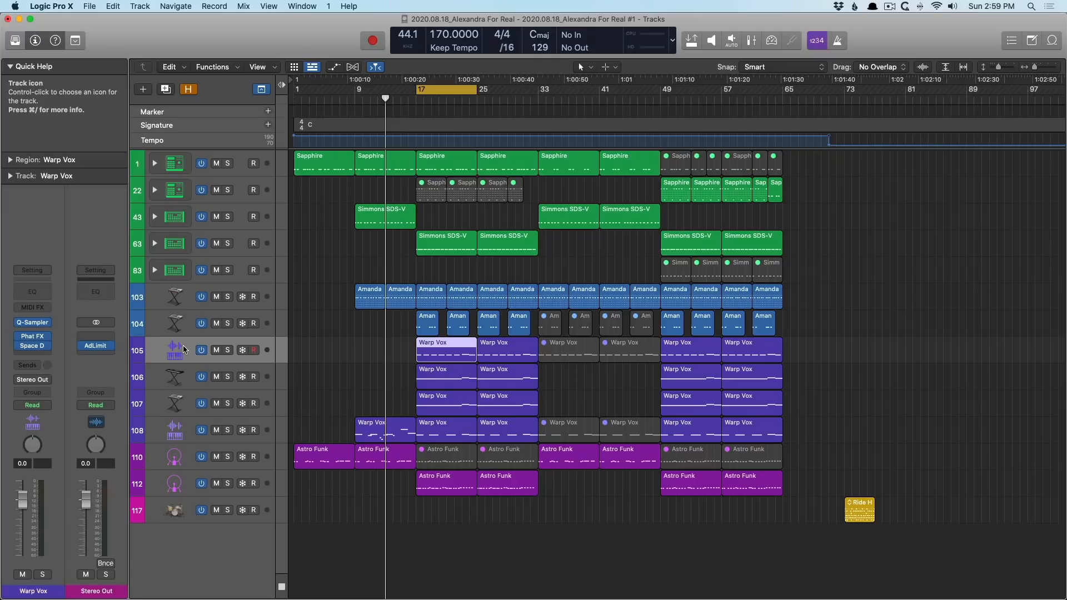
Step: Insert a Channel EQ after the existing effects on the Warp Vox channel strip and reposition its window
{"action": "left_click", "coordinate": [38, 355]}
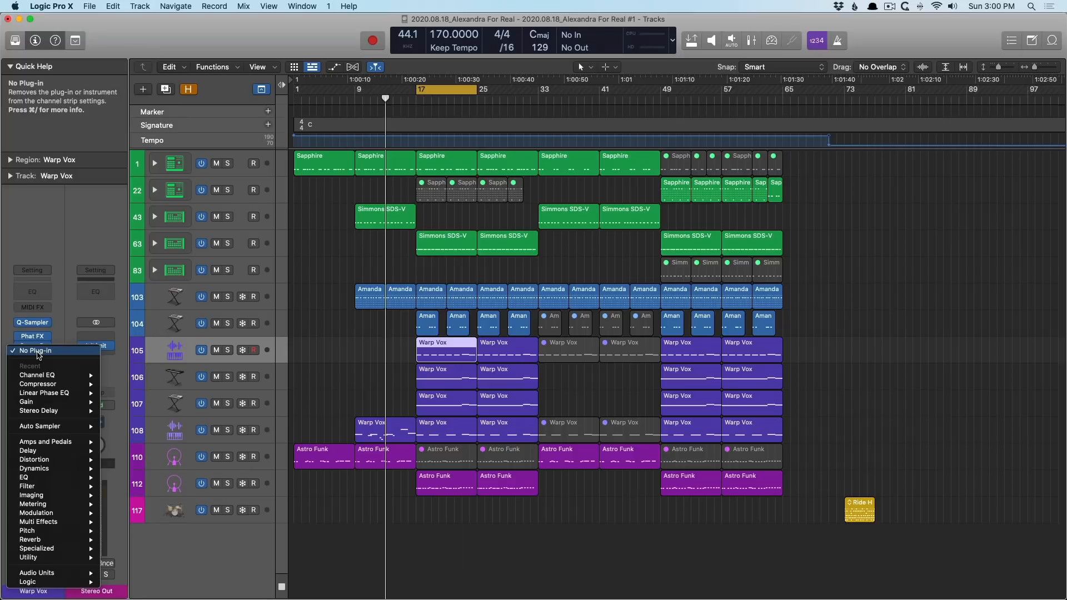
{"action": "mouse_move", "coordinate": [41, 479]}
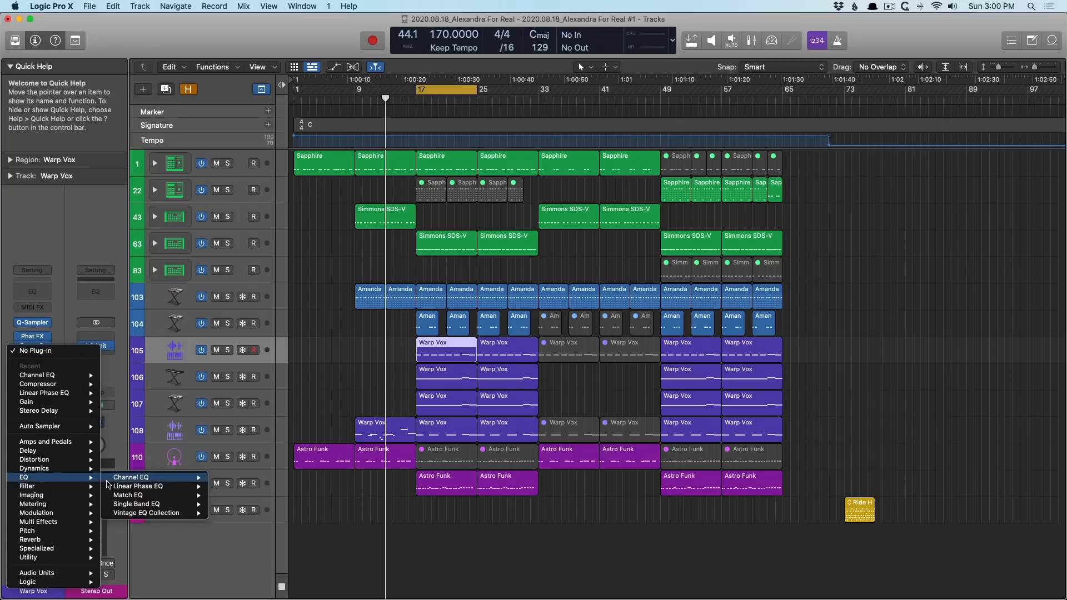
{"action": "left_click", "coordinate": [113, 479]}
{"action": "left_click_drag", "start_coordinate": [683, 184], "coordinate": [449, 83]}
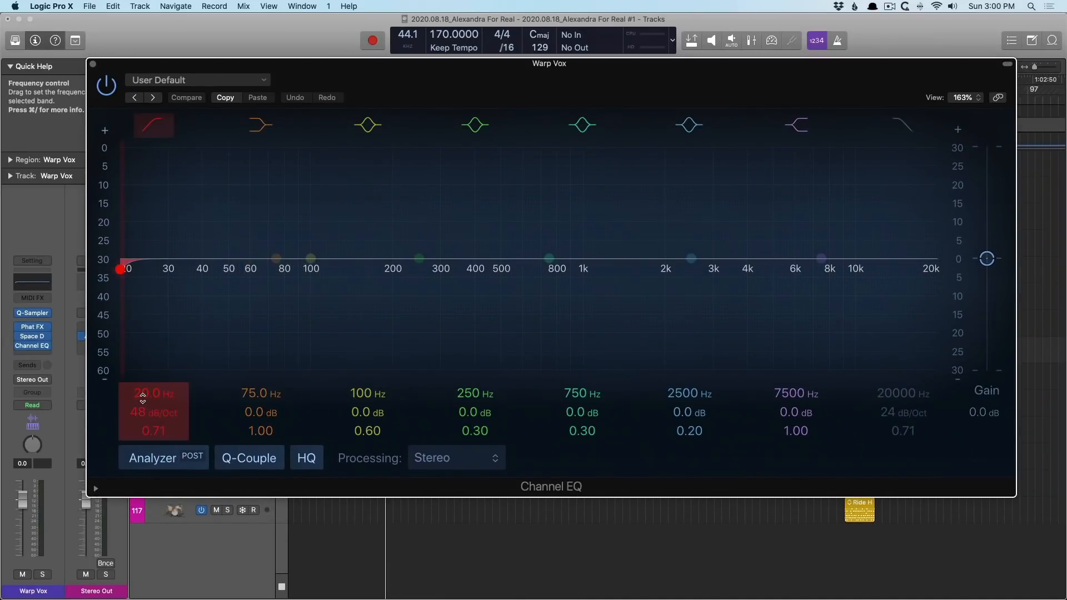
Step: Shape the Warp Vox EQ with a 42.2 Hz low cut, 8900 Hz high cut, 3280 Hz +4.9 dB high shelf and 79.5 Hz +5.4 dB low shelf
{"action": "left_click_drag", "start_coordinate": [124, 260], "coordinate": [209, 269]}
{"action": "left_click", "coordinate": [902, 124]}
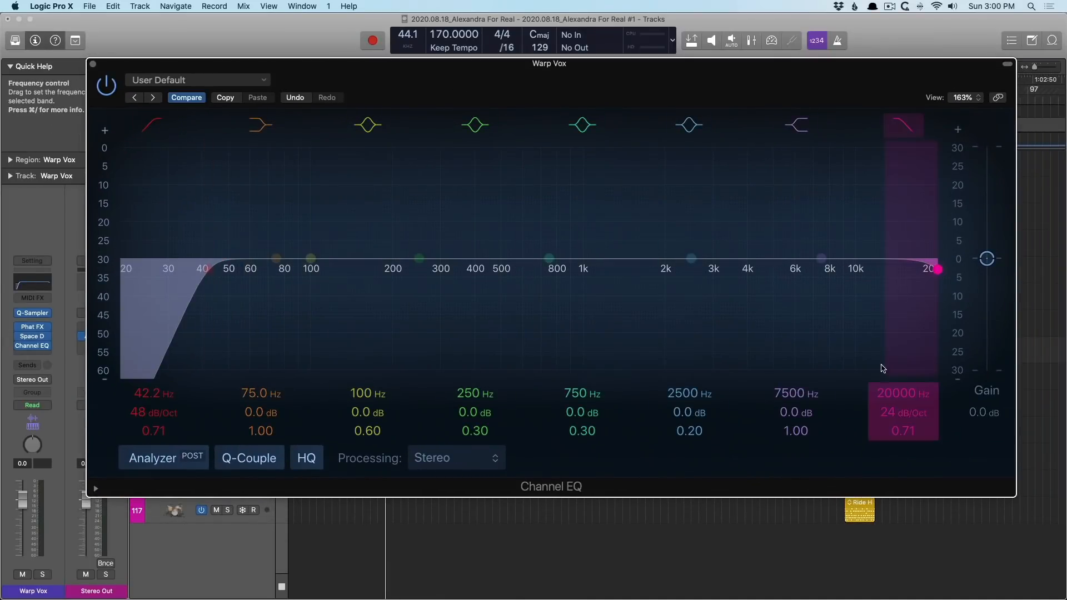
{"action": "mouse_move", "coordinate": [882, 398]}
{"action": "left_mouse_down"}
{"action": "mouse_move", "coordinate": [882, 423]}
{"action": "mouse_move", "coordinate": [882, 387]}
{"action": "left_mouse_up"}
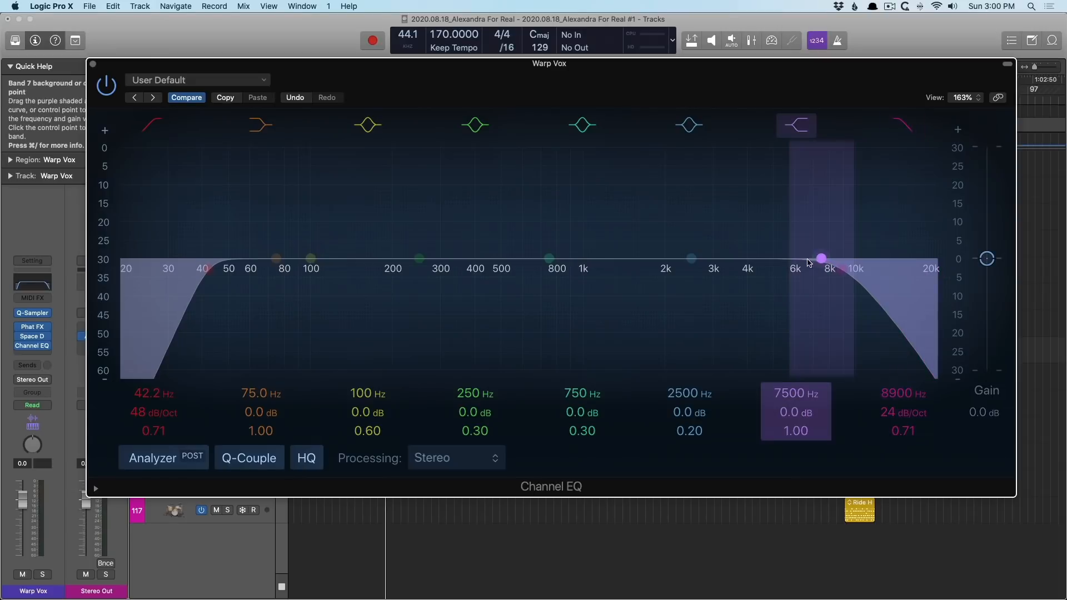
{"action": "left_click_drag", "start_coordinate": [818, 258], "coordinate": [722, 249]}
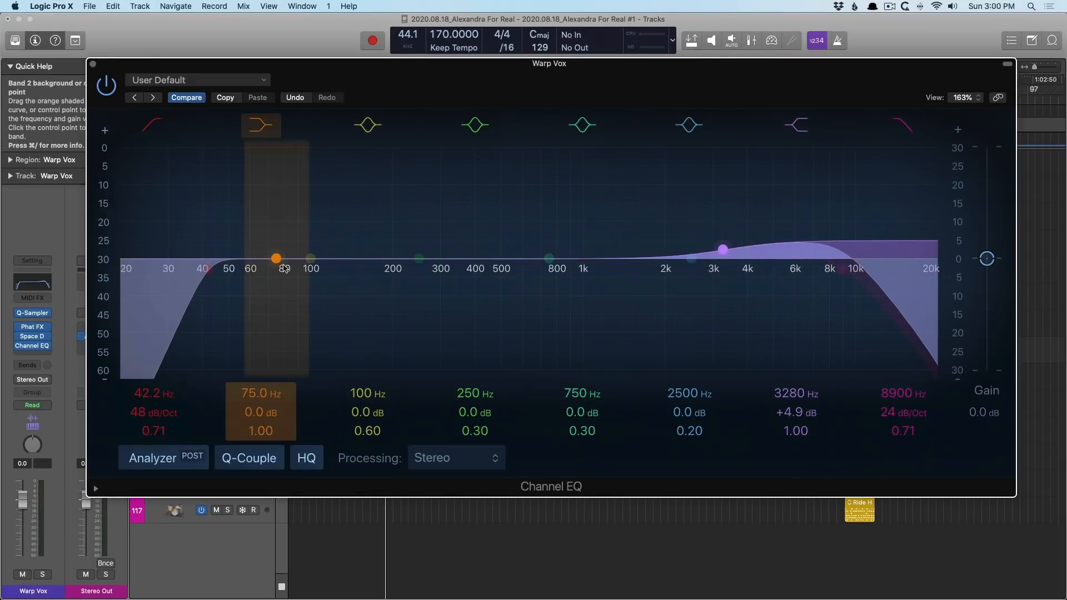
{"action": "left_click_drag", "start_coordinate": [276, 258], "coordinate": [282, 236]}
Step: Boost the green EQ band at 300 Hz by +20.0 dB with a Q of 10.0, and close the EQ window
{"action": "left_click_drag", "start_coordinate": [412, 248], "coordinate": [432, 168]}
{"action": "left_click_drag", "start_coordinate": [474, 430], "coordinate": [474, 364]}
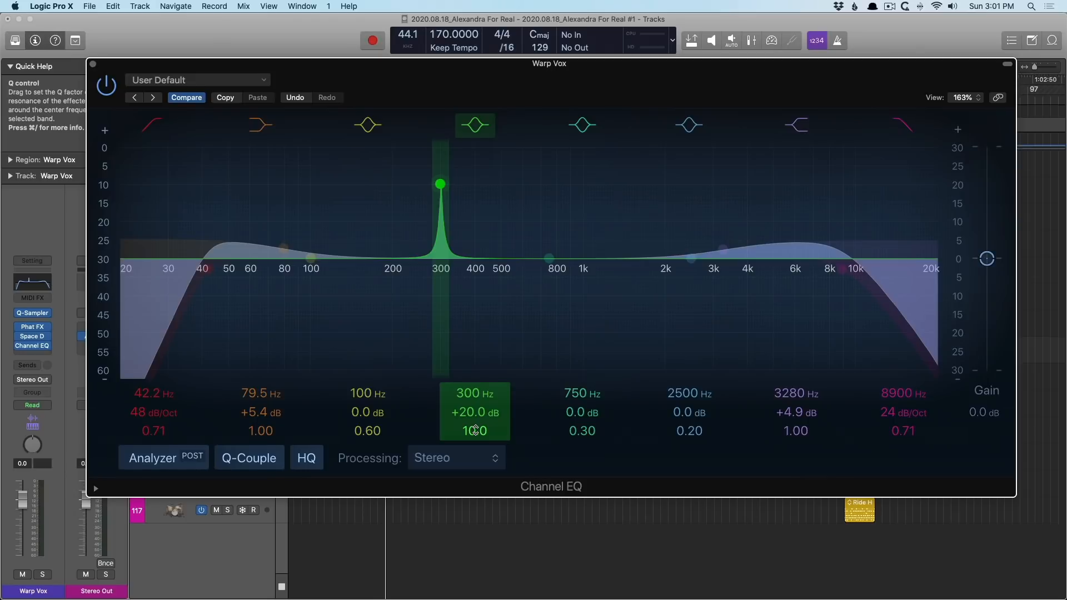
{"action": "key", "text": "super+w"}
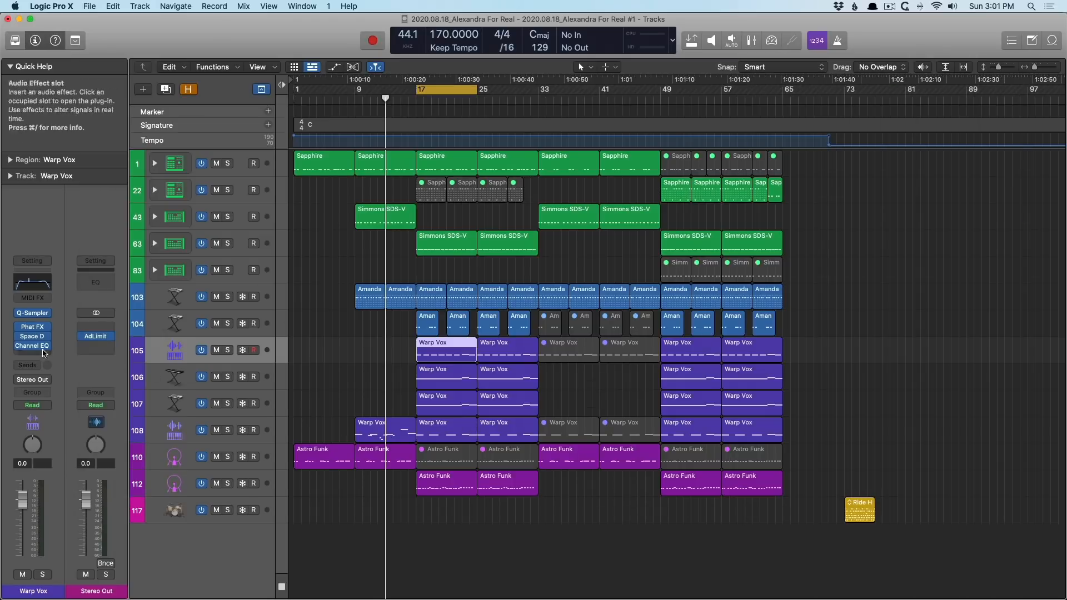
Step: Hide and reshow the inspector, and remove the Channel EQ from the Warp Vox channel strip
{"action": "left_click", "coordinate": [35, 45]}
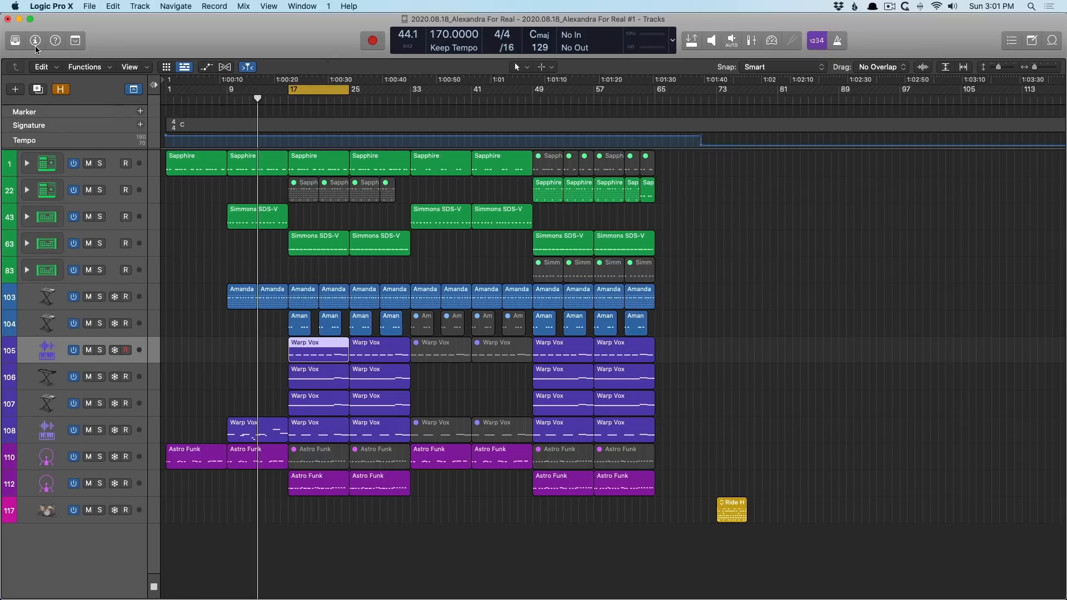
{"action": "left_click", "coordinate": [35, 45]}
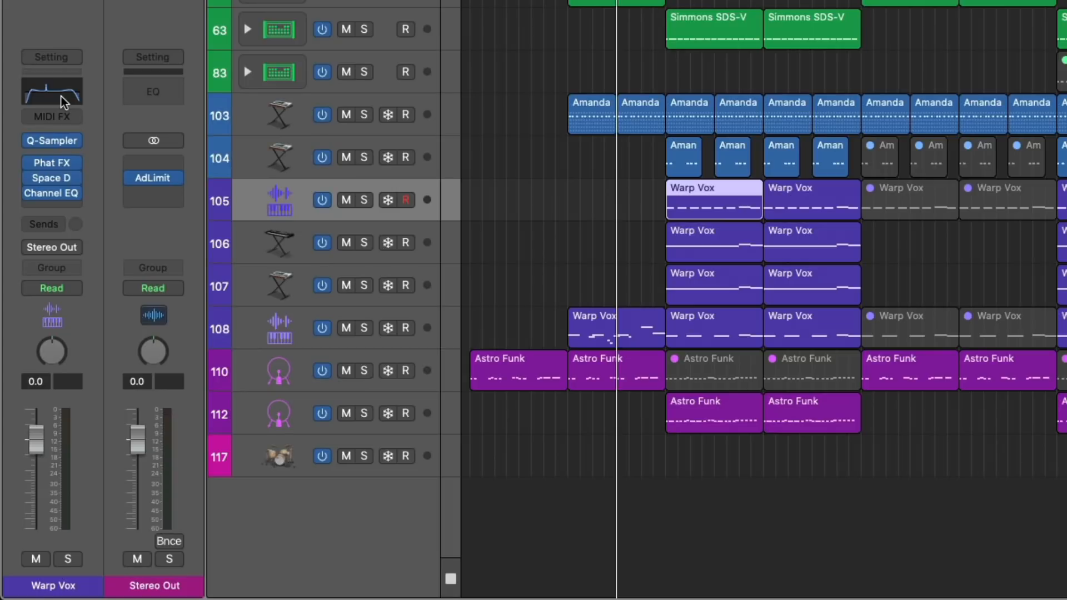
{"action": "left_click", "coordinate": [72, 195]}
{"action": "left_click", "coordinate": [82, 217]}
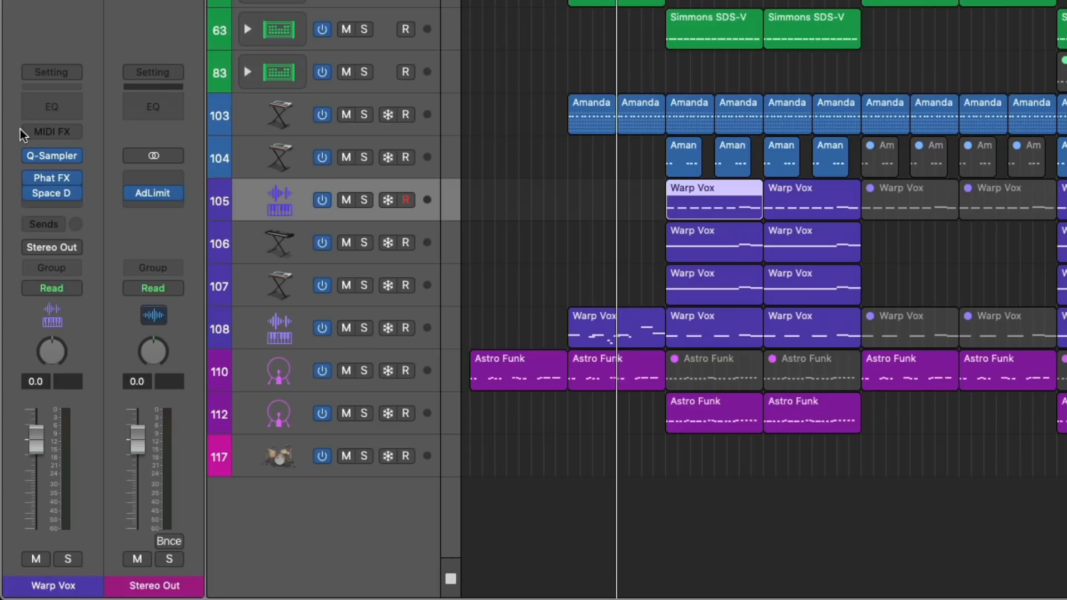
Step: Check the EQ Thumbnail entry in the Channel Strip Components options of the inspector's channel strip
{"action": "right_click", "coordinate": [11, 140]}
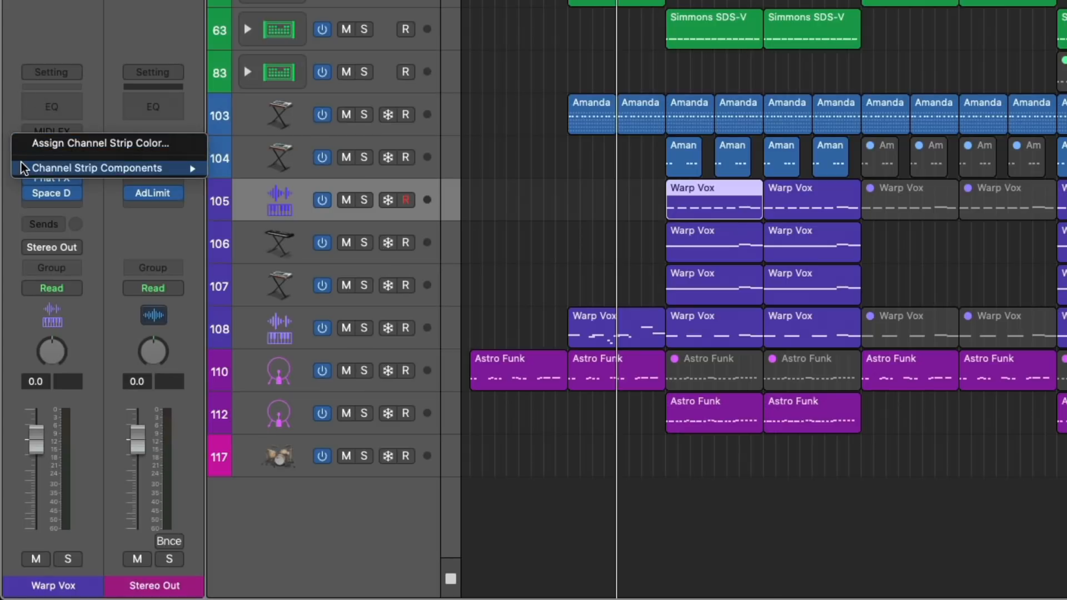
{"action": "mouse_move", "coordinate": [22, 168]}
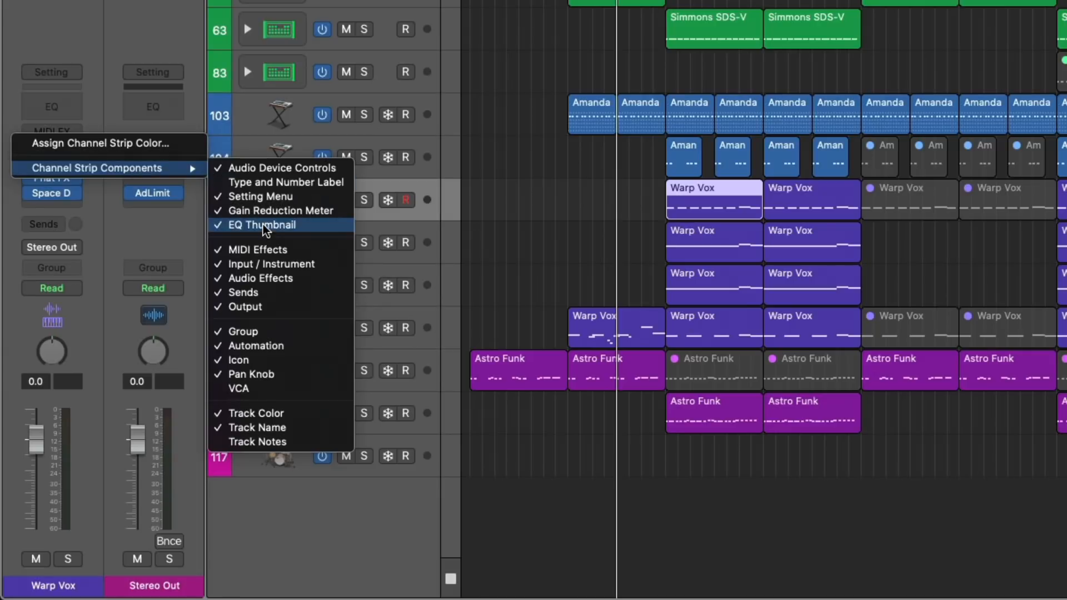
{"action": "left_click", "coordinate": [115, 38]}
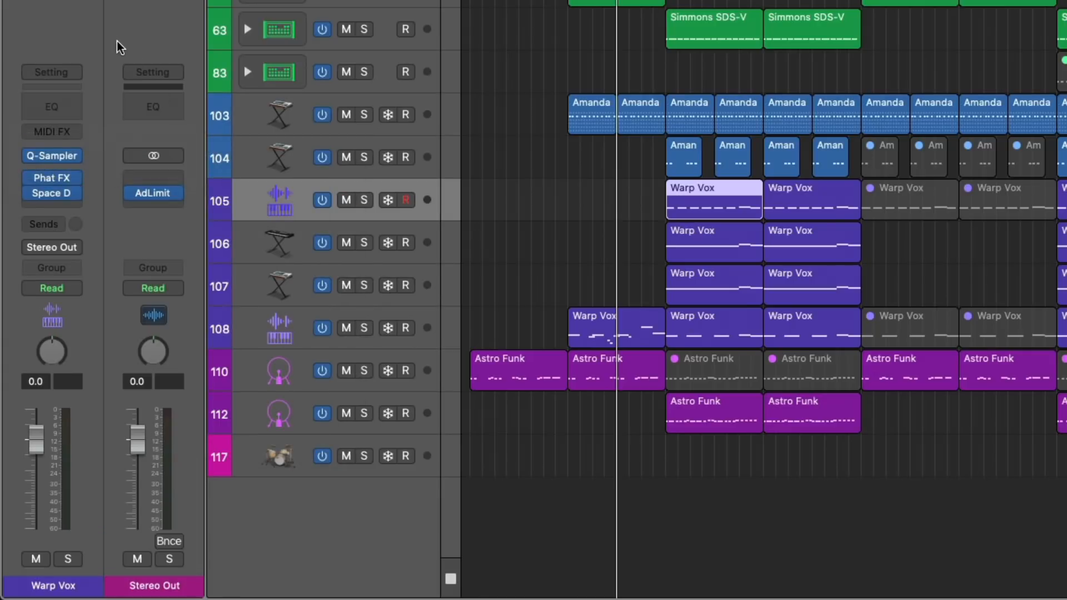
Step: Show the Mixer, look at its Channel Strip Components option, and return to the tracks area
{"action": "key", "text": "x"}
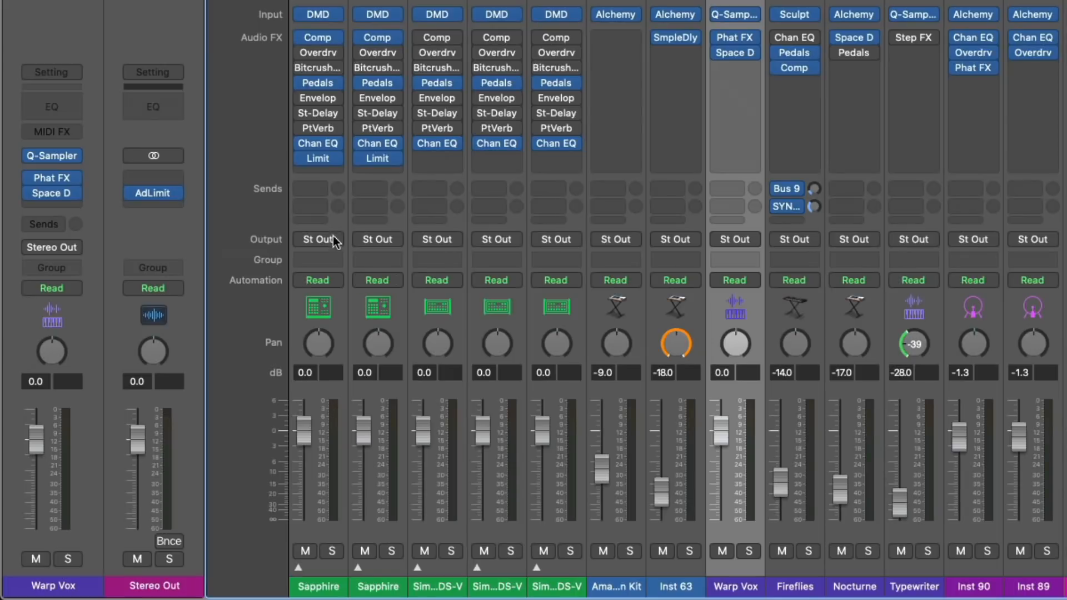
{"action": "right_click", "coordinate": [582, 222]}
{"action": "mouse_move", "coordinate": [622, 268]}
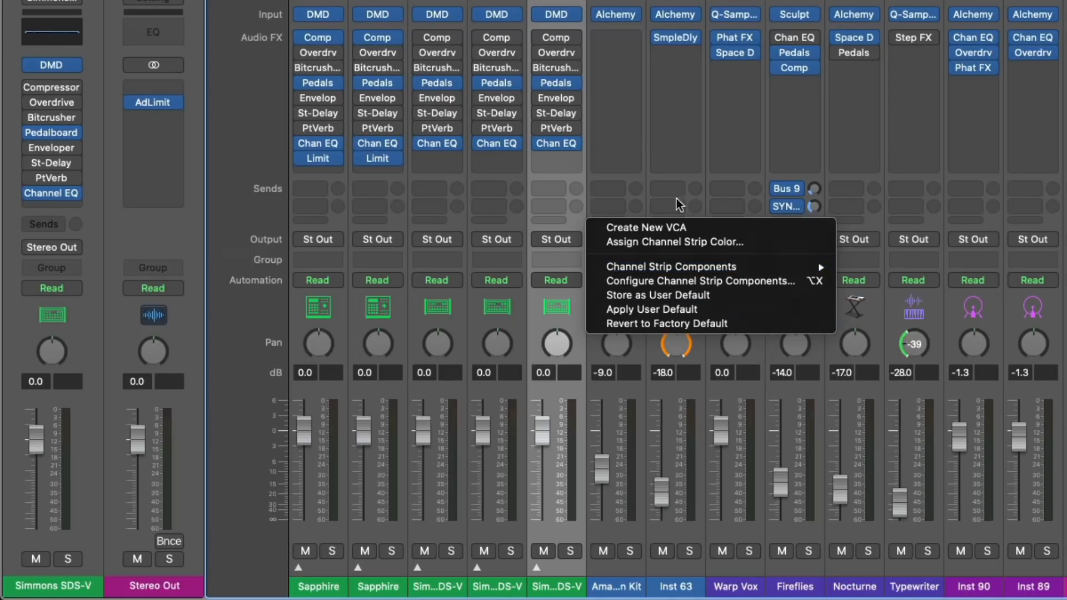
{"action": "left_click", "coordinate": [581, 171]}
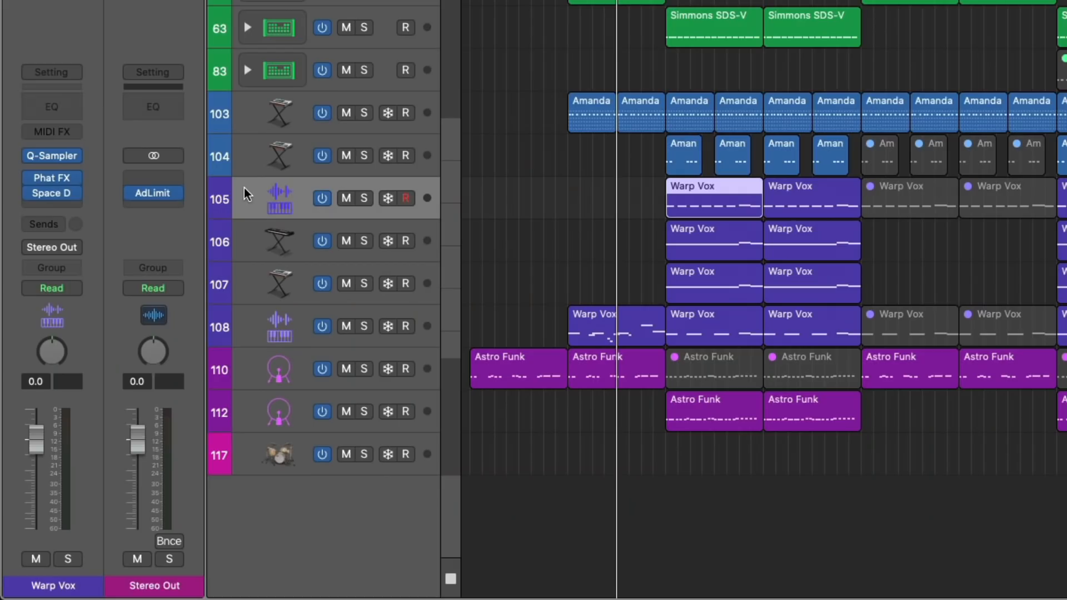
Step: Insert a Channel EQ on the Warp Vox track, move its window, close it, and reopen it once
{"action": "left_click", "coordinate": [50, 105]}
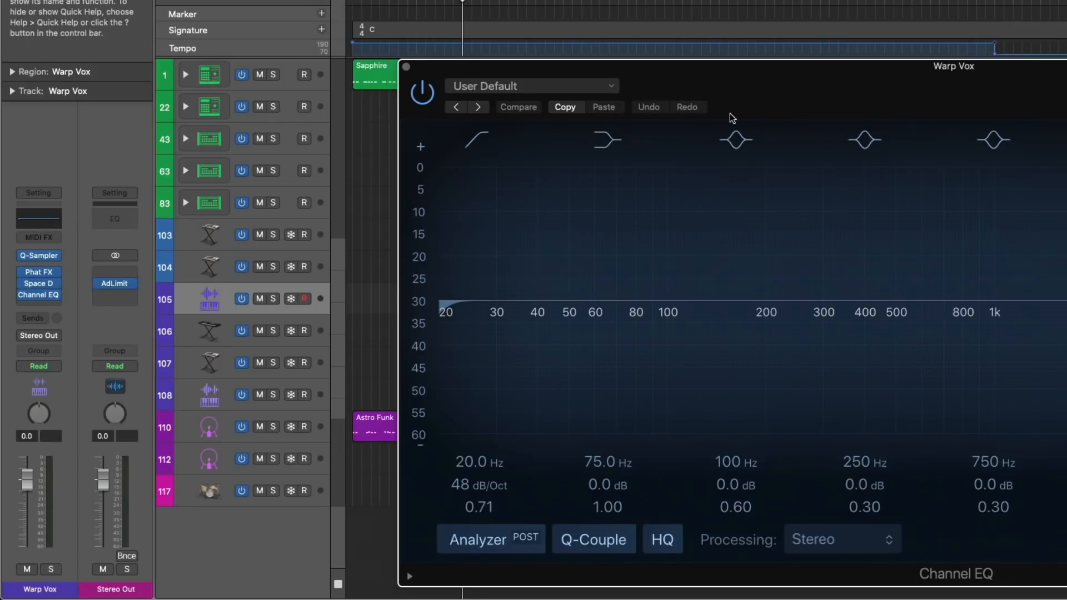
{"action": "left_click_drag", "start_coordinate": [734, 88], "coordinate": [500, 66]}
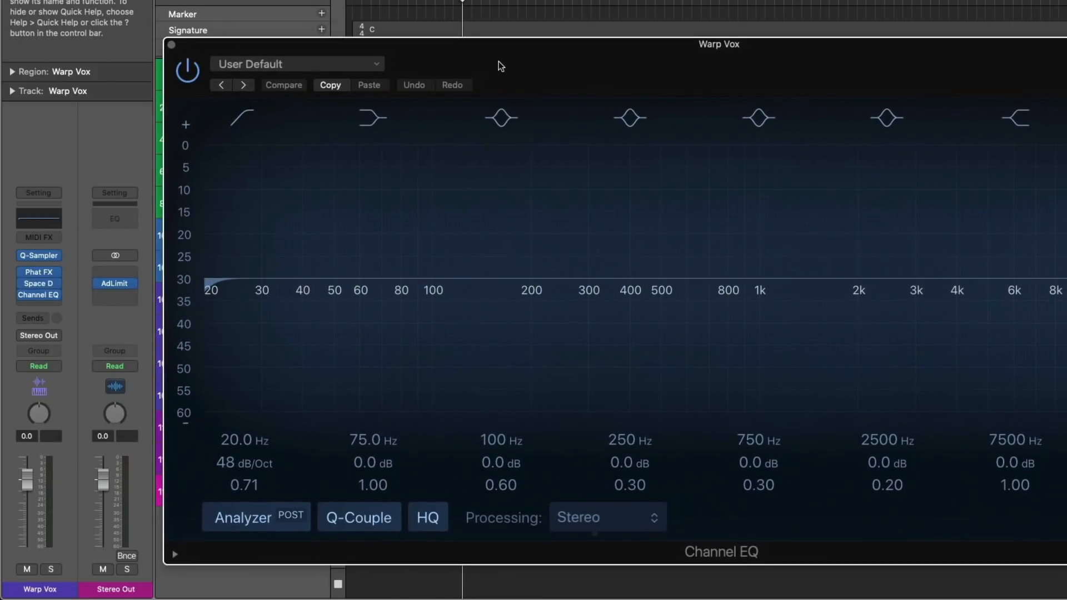
{"action": "left_click", "coordinate": [171, 44]}
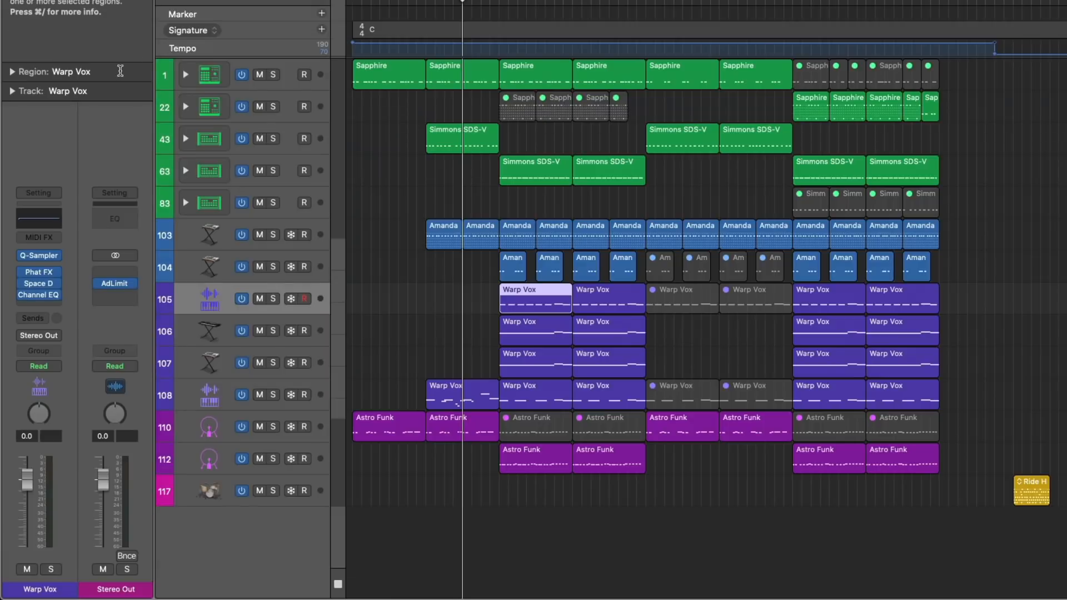
{"action": "left_click", "coordinate": [35, 213]}
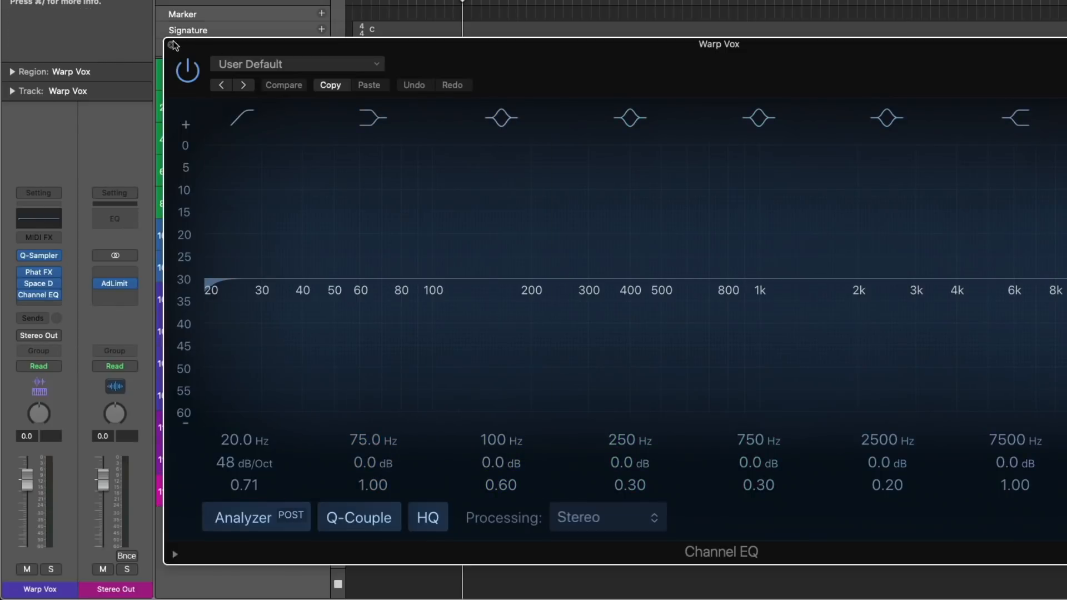
{"action": "left_click", "coordinate": [172, 44]}
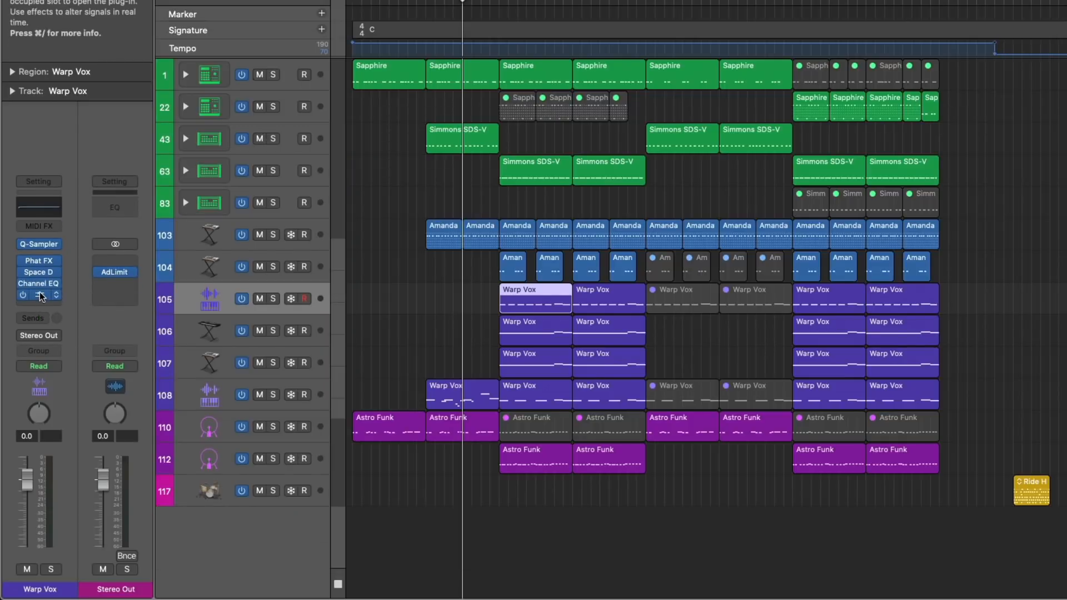
Step: Add a second Channel EQ to Warp Vox, boost its third band at 110 Hz by +6.5 dB, and close it
{"action": "left_click", "coordinate": [40, 295]}
{"action": "left_click_drag", "start_coordinate": [667, 300], "coordinate": [680, 271]}
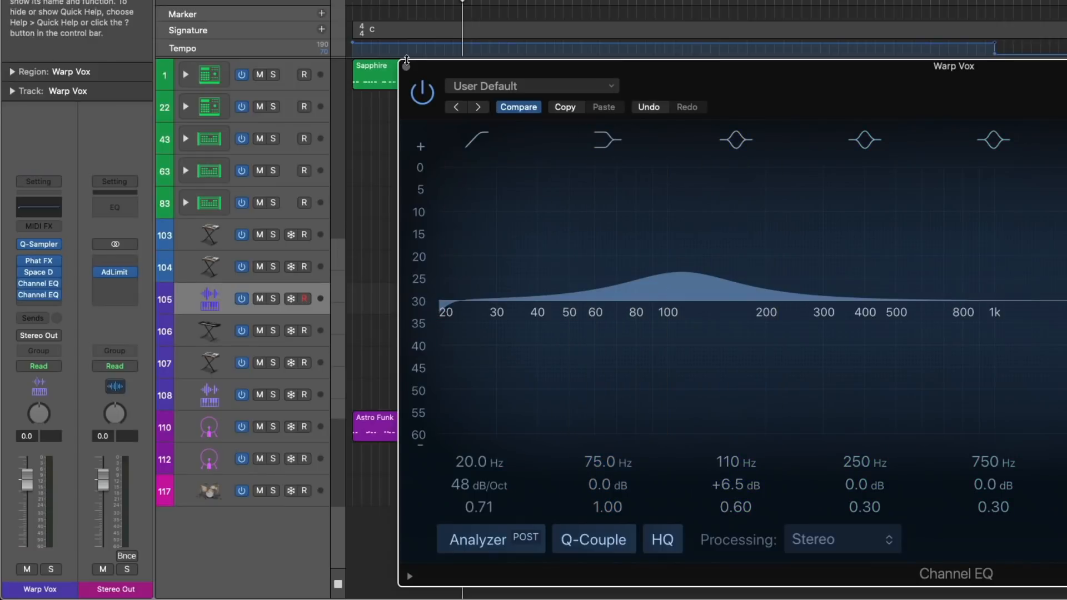
{"action": "left_click", "coordinate": [406, 65]}
Step: Reopen both Warp Vox Channel EQs to compare them, hide their windows, and remove the EQs from the channel strip
{"action": "left_click", "coordinate": [43, 204]}
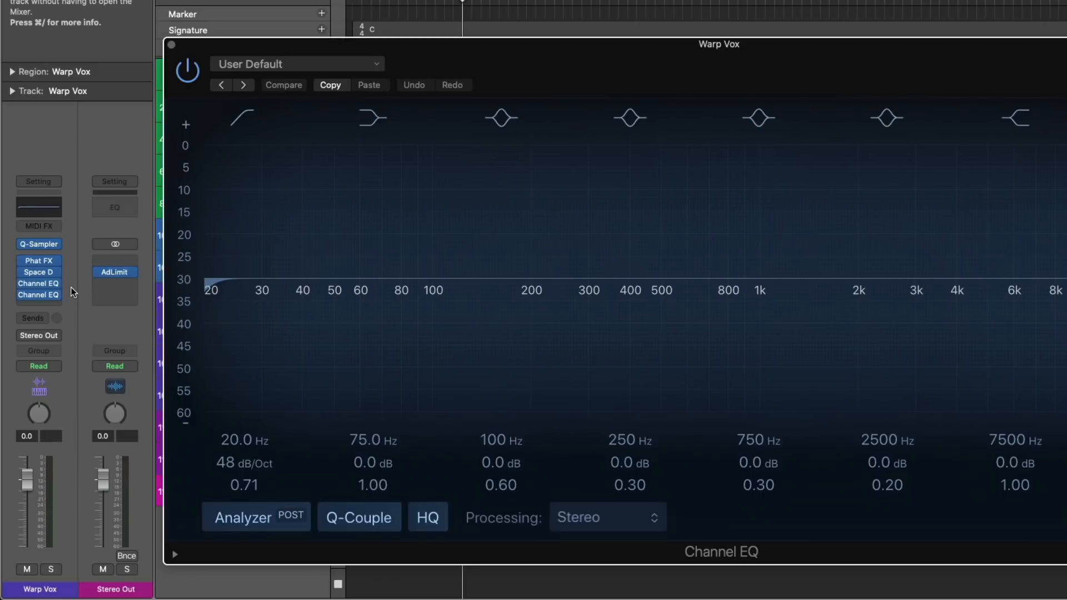
{"action": "left_click", "coordinate": [39, 295]}
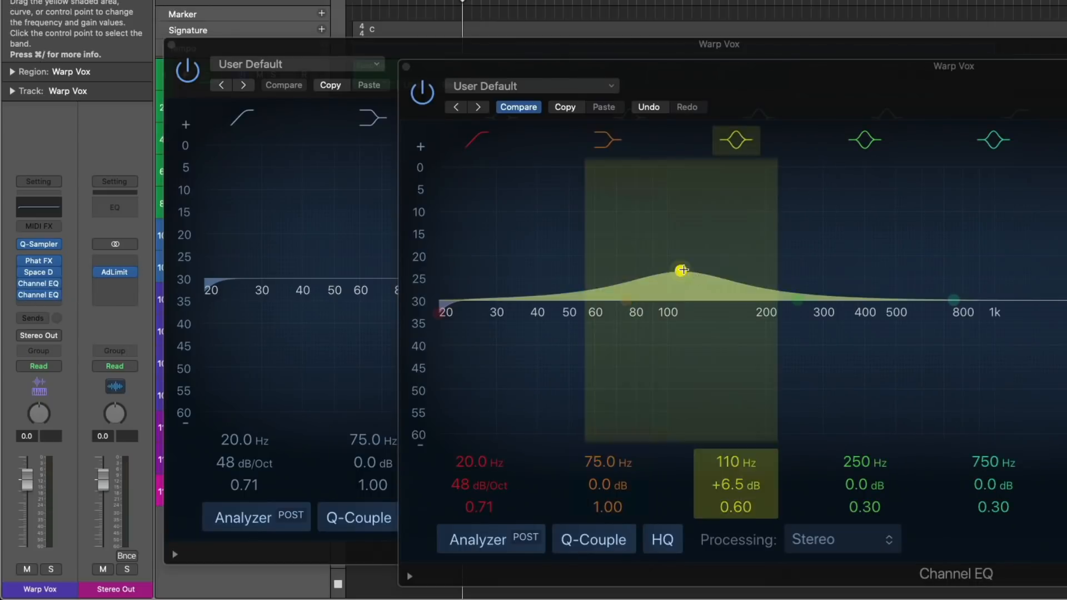
{"action": "key", "text": "v"}
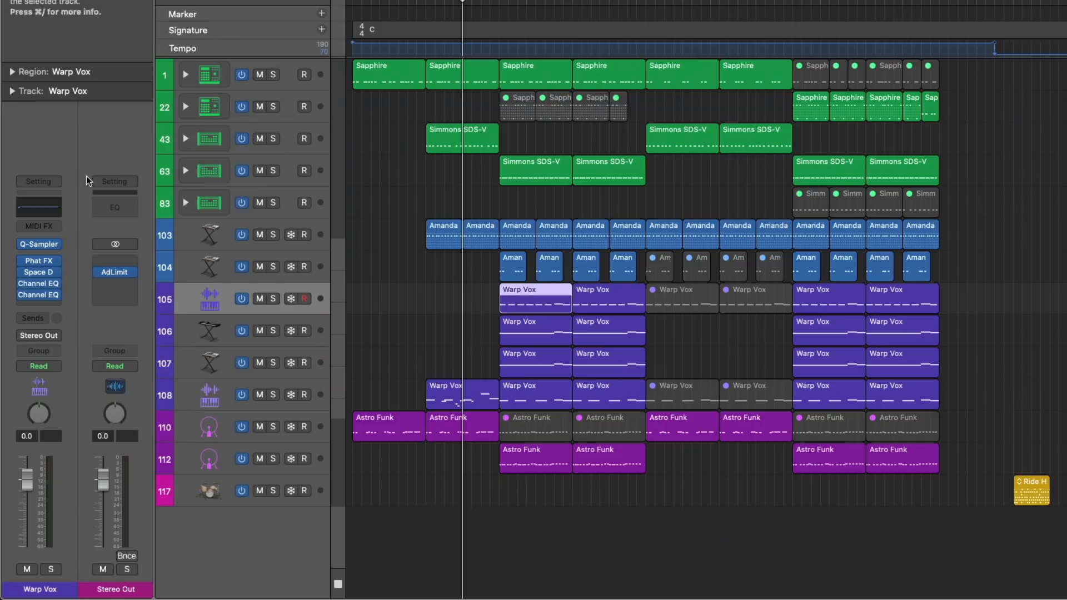
{"action": "left_click", "coordinate": [58, 295]}
{"action": "left_click", "coordinate": [63, 305]}
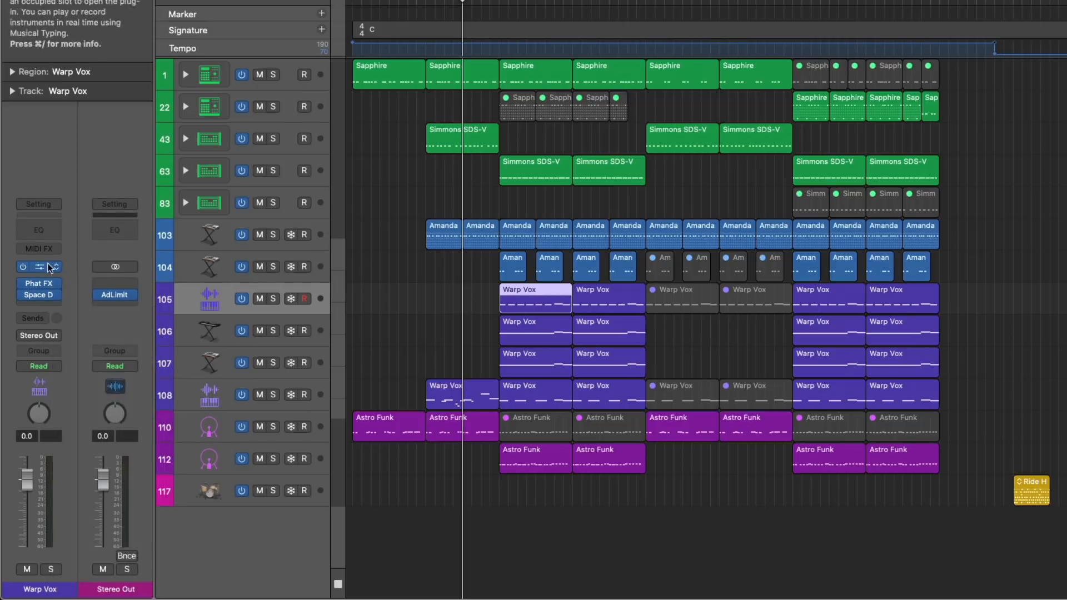
Step: Insert a Linear Phase EQ on the Warp Vox channel strip, close its window, and remove it from the strip
{"action": "left_click", "coordinate": [39, 225], "text": "shift"}
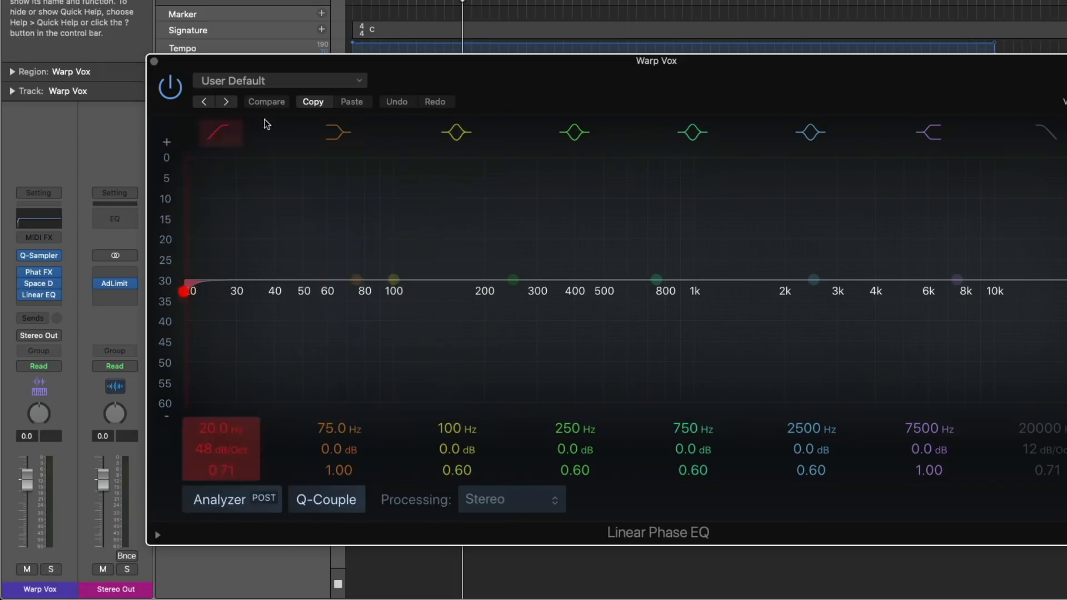
{"action": "left_click", "coordinate": [154, 61]}
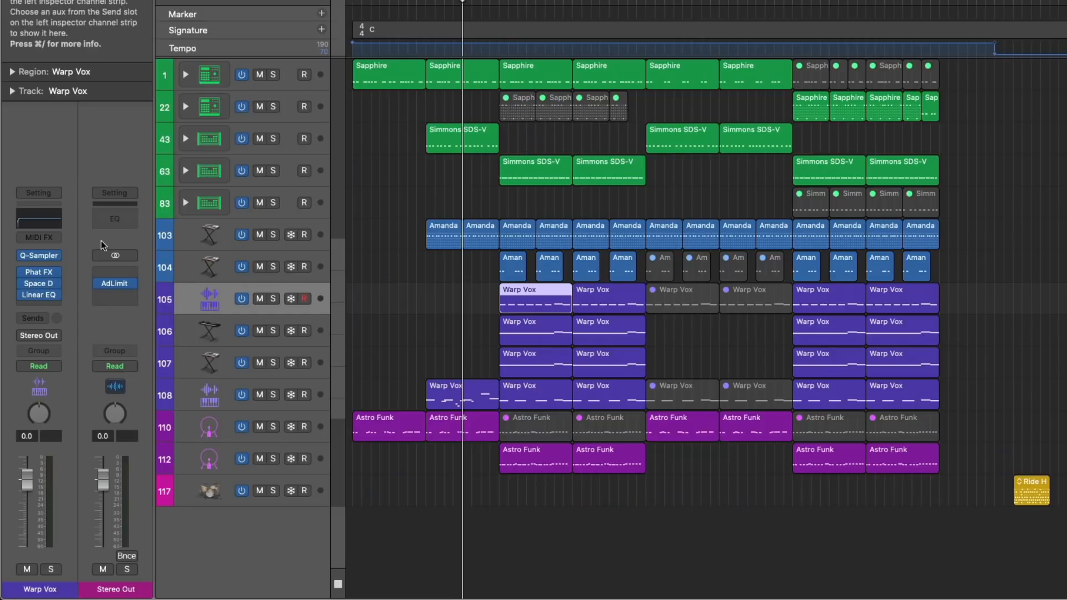
{"action": "left_click", "coordinate": [56, 294]}
{"action": "left_click", "coordinate": [83, 311]}
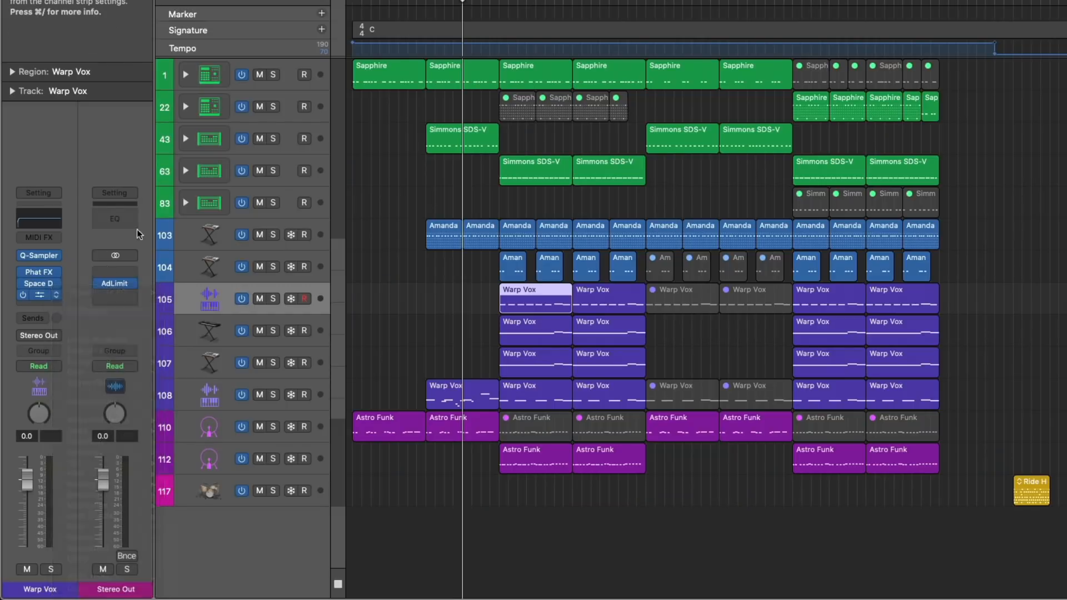
Step: Select the first Sapphire track and remove the Channel EQ between the PtVerb and Limiter
{"action": "left_click", "coordinate": [278, 65]}
{"action": "left_click", "coordinate": [46, 284]}
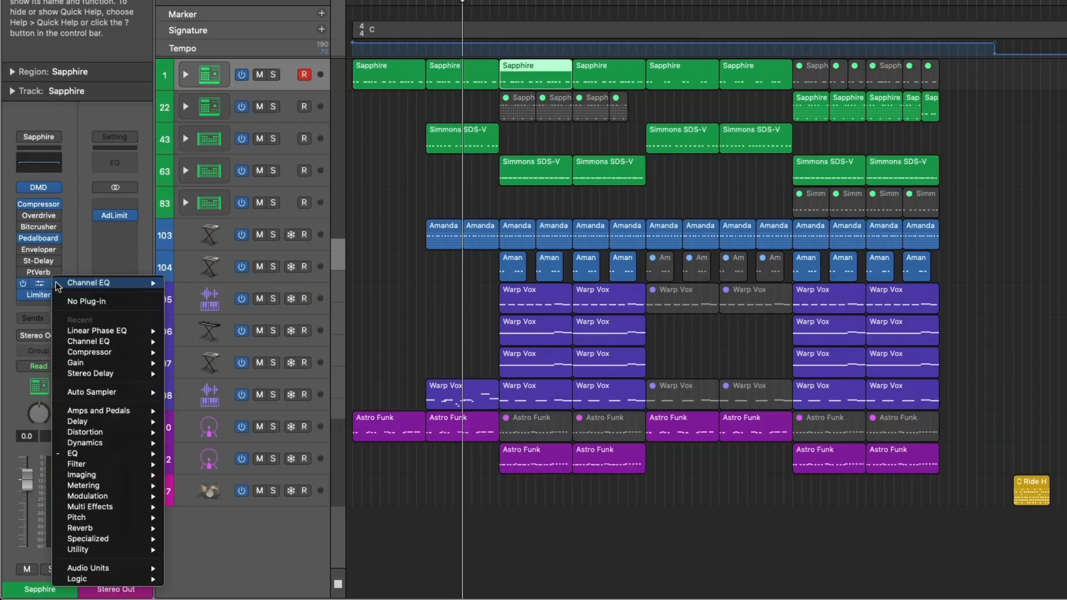
{"action": "left_click", "coordinate": [67, 303]}
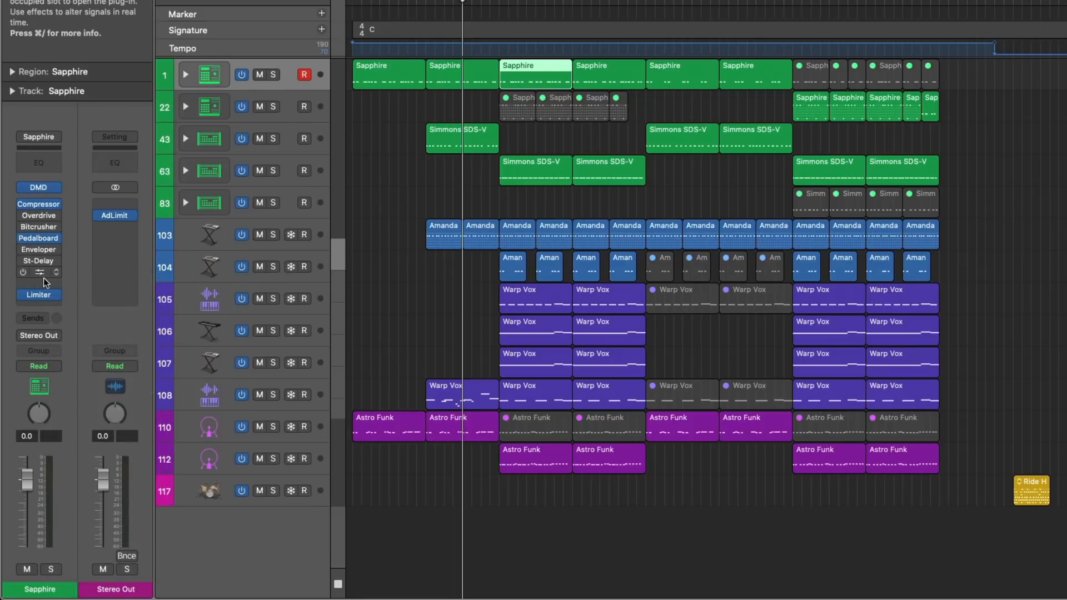
Step: Insert a Channel EQ in the first effect slot of the Sapphire channel strip, above the Compressor
{"action": "left_click", "coordinate": [29, 203]}
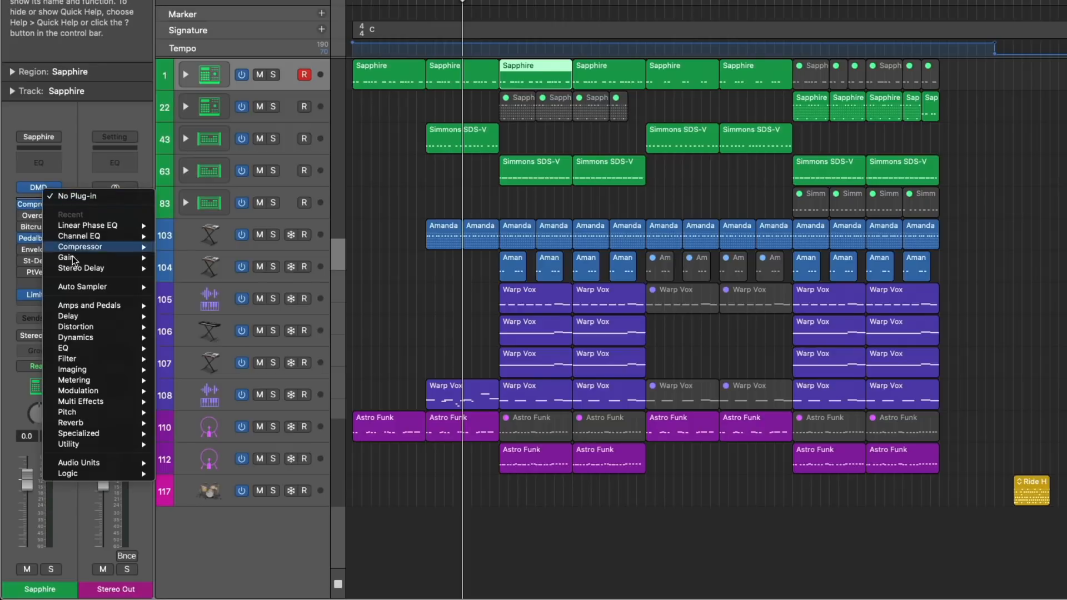
{"action": "mouse_move", "coordinate": [84, 392]}
{"action": "left_click", "coordinate": [62, 118]}
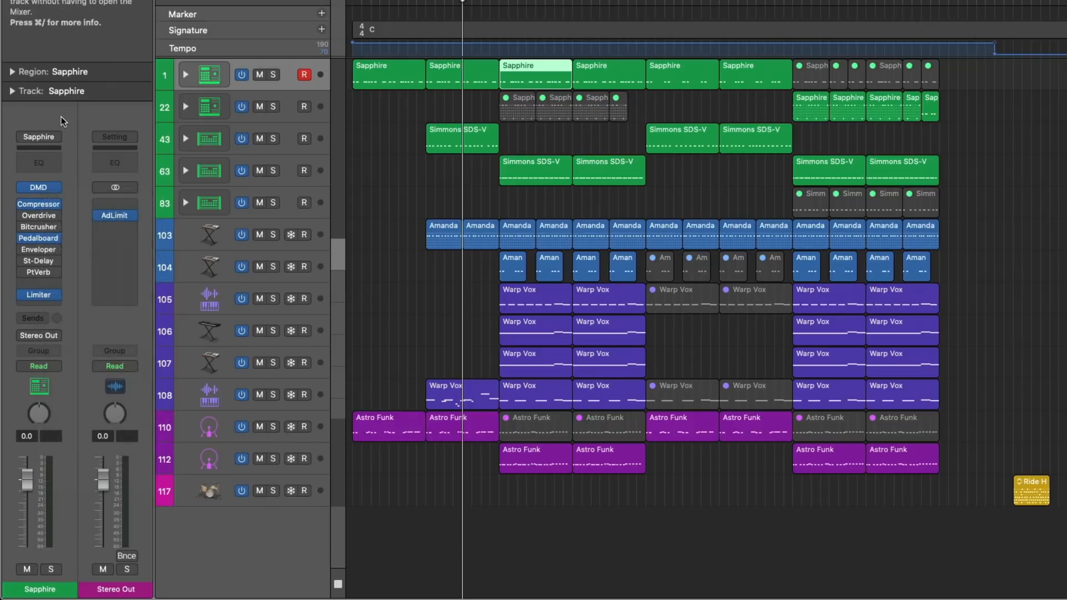
{"action": "left_click", "coordinate": [36, 159]}
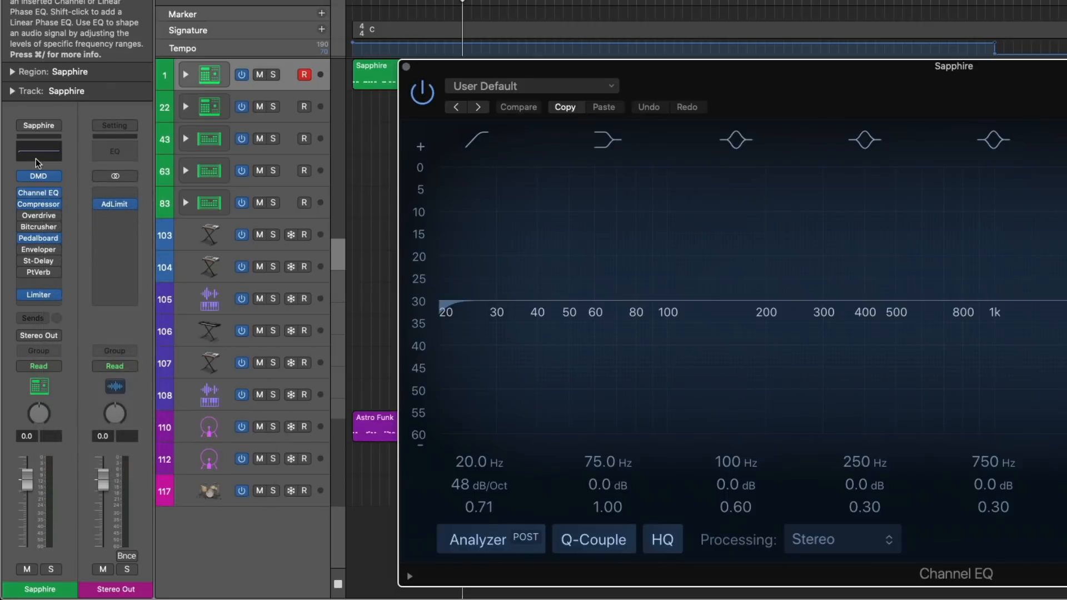
Step: Replace the Sapphire strip's Channel EQ with a Linear Phase EQ above the Compressor, and remove that Linear Phase EQ again
{"action": "mouse_move", "coordinate": [58, 197]}
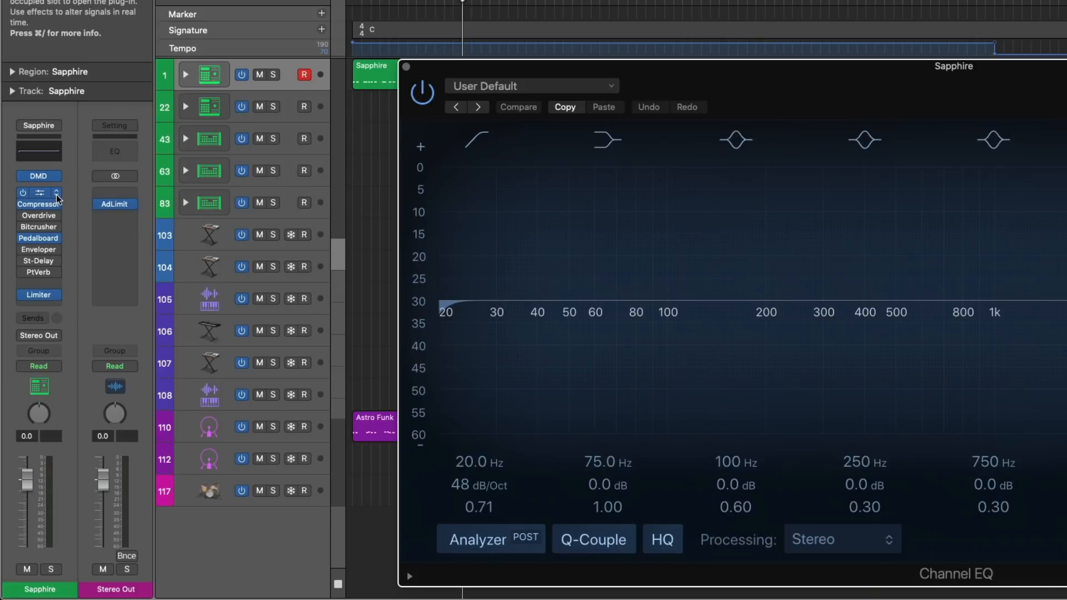
{"action": "key", "text": "super+z"}
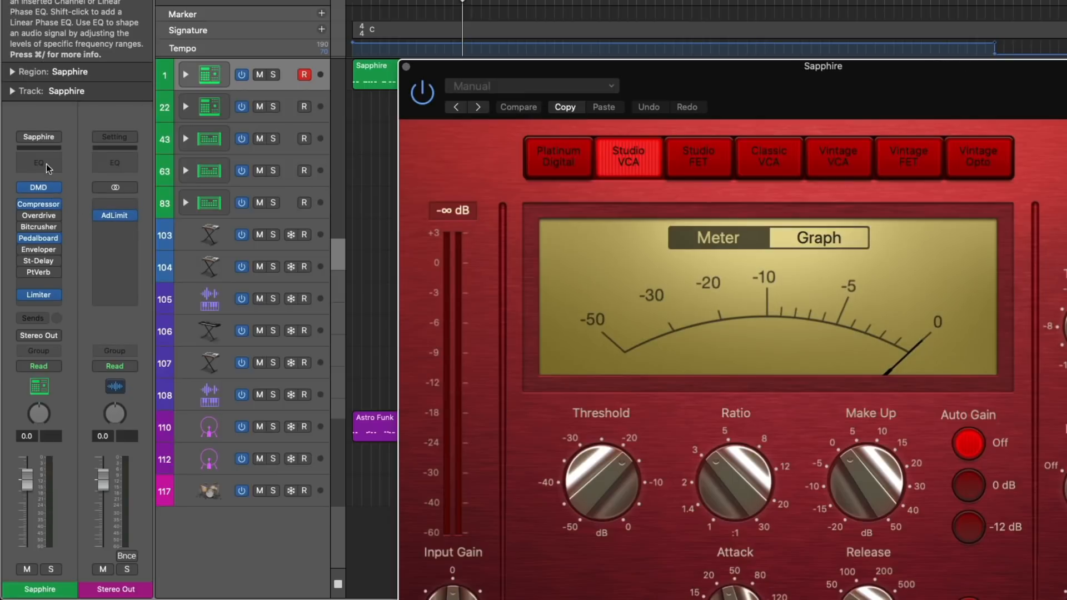
{"action": "left_click", "coordinate": [47, 165], "text": "shift"}
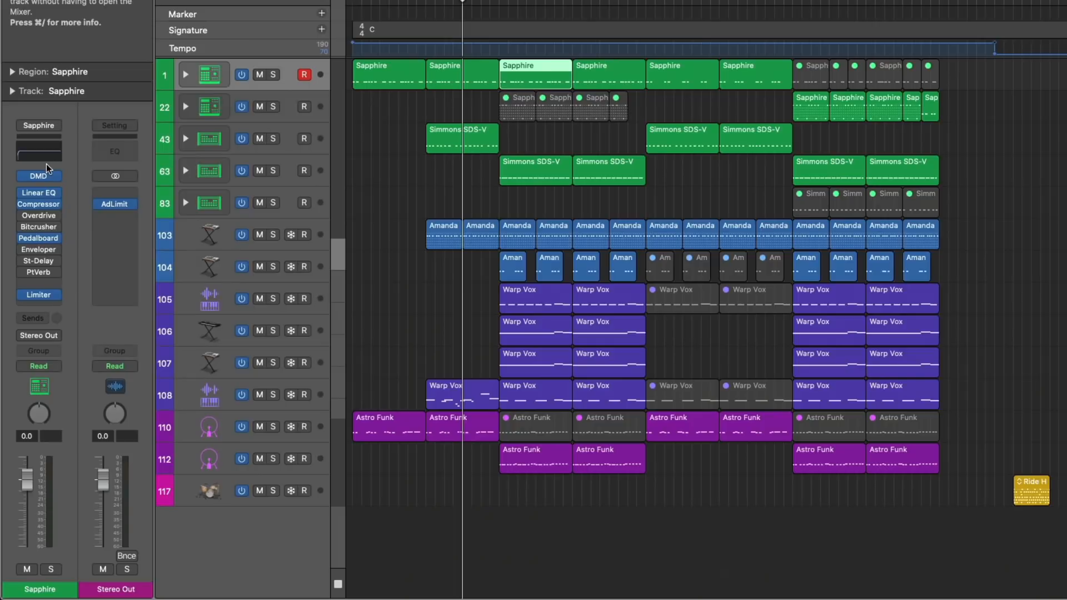
{"action": "left_click", "coordinate": [57, 194]}
{"action": "left_click", "coordinate": [68, 209]}
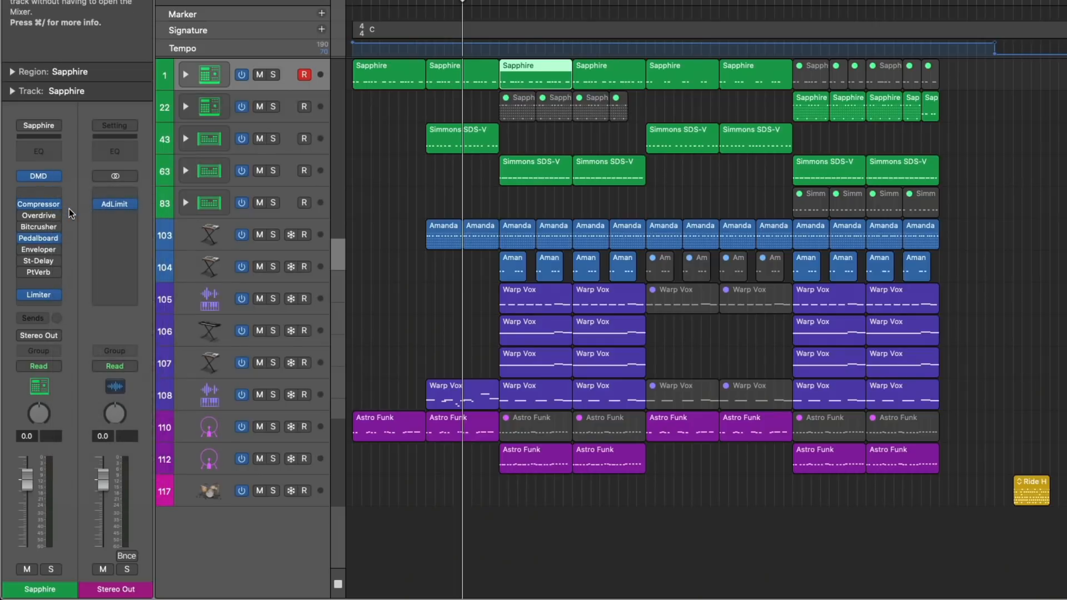
Step: Insert a Channel EQ on the Warp Vox strip of track 105, reposition its window, and close it
{"action": "left_click", "coordinate": [195, 289]}
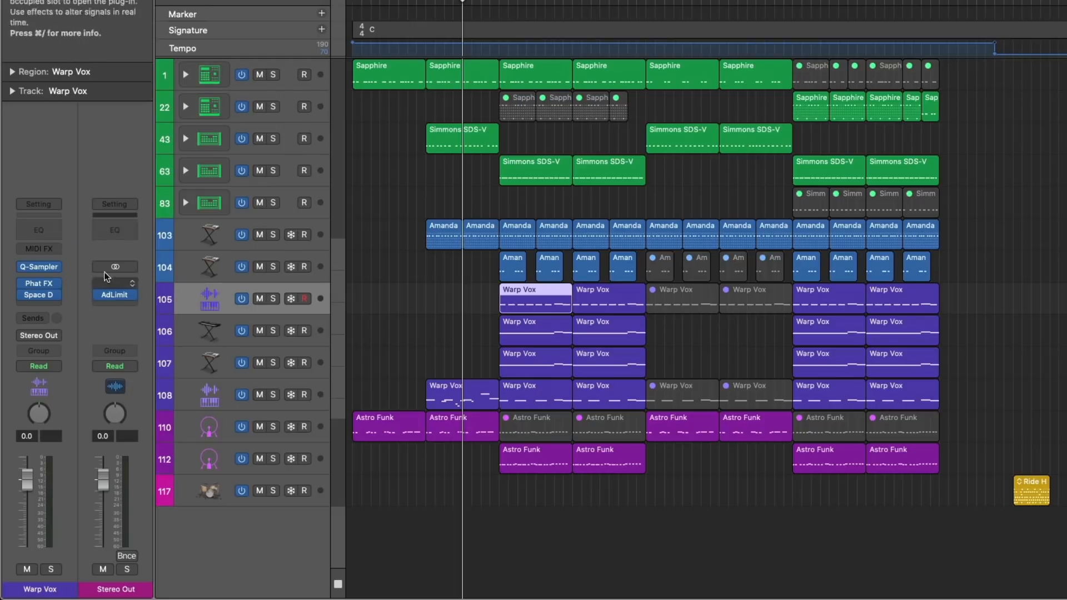
{"action": "left_click", "coordinate": [38, 231]}
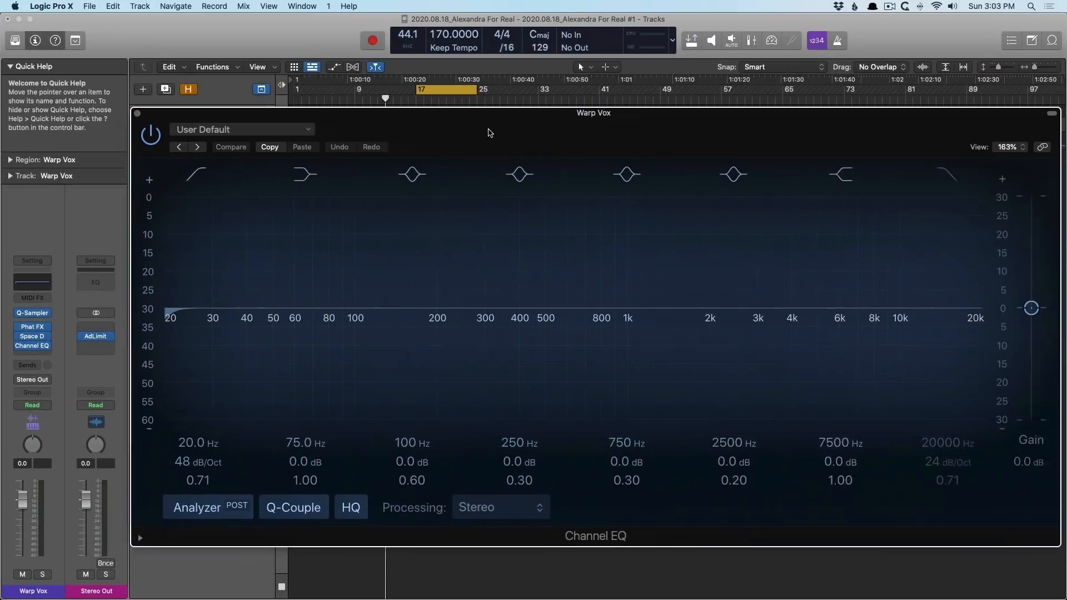
{"action": "left_click_drag", "start_coordinate": [489, 132], "coordinate": [448, 116]}
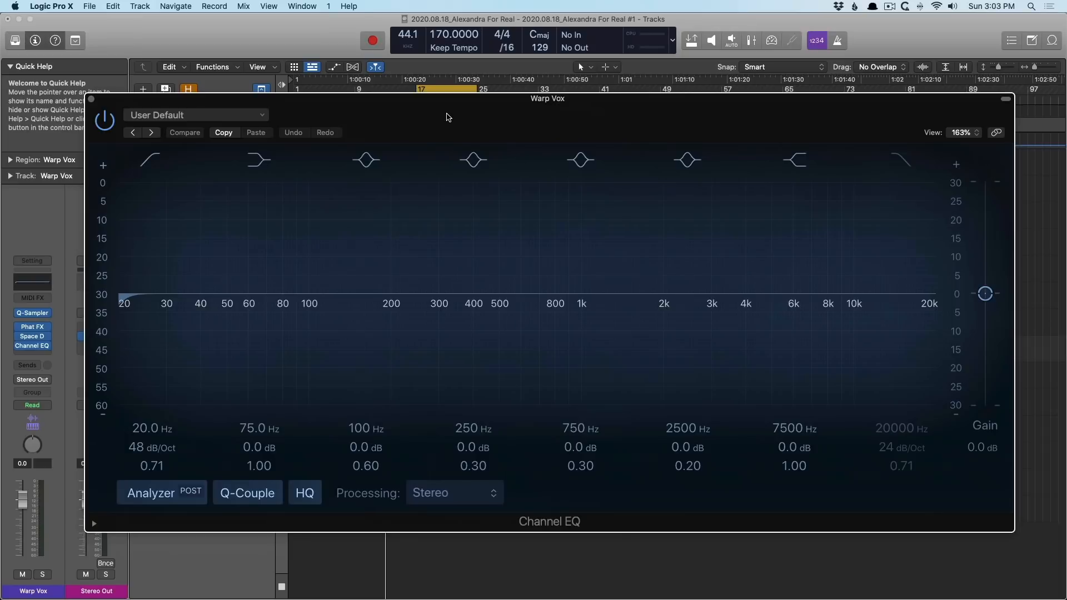
{"action": "key", "text": "super+w"}
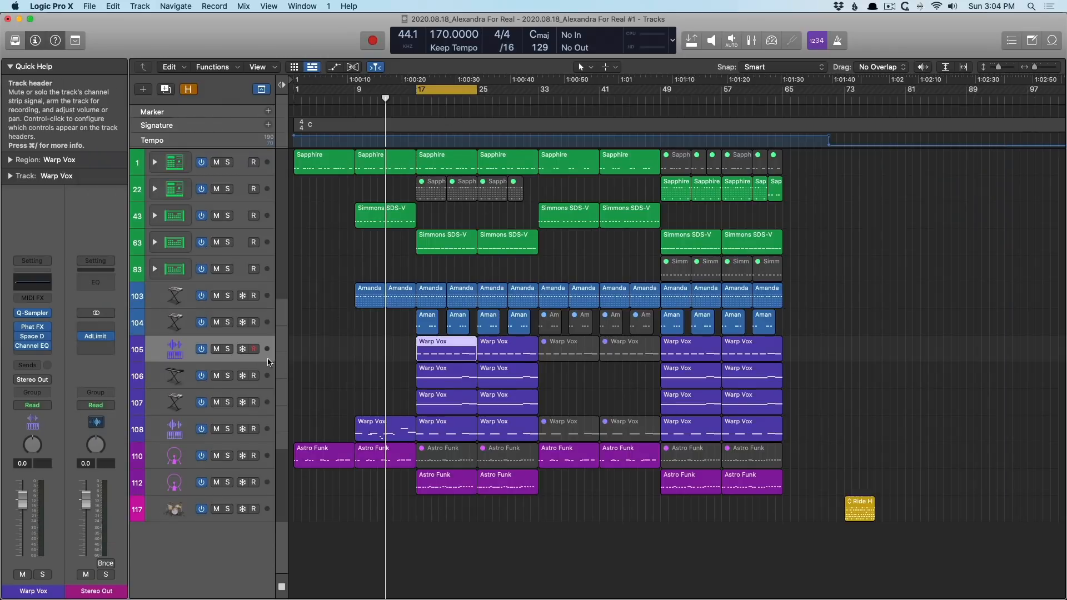
Step: Solo Warp Vox track 105 and play it with the Channel EQ window shown again
{"action": "left_click", "coordinate": [227, 349]}
{"action": "key", "text": "v"}
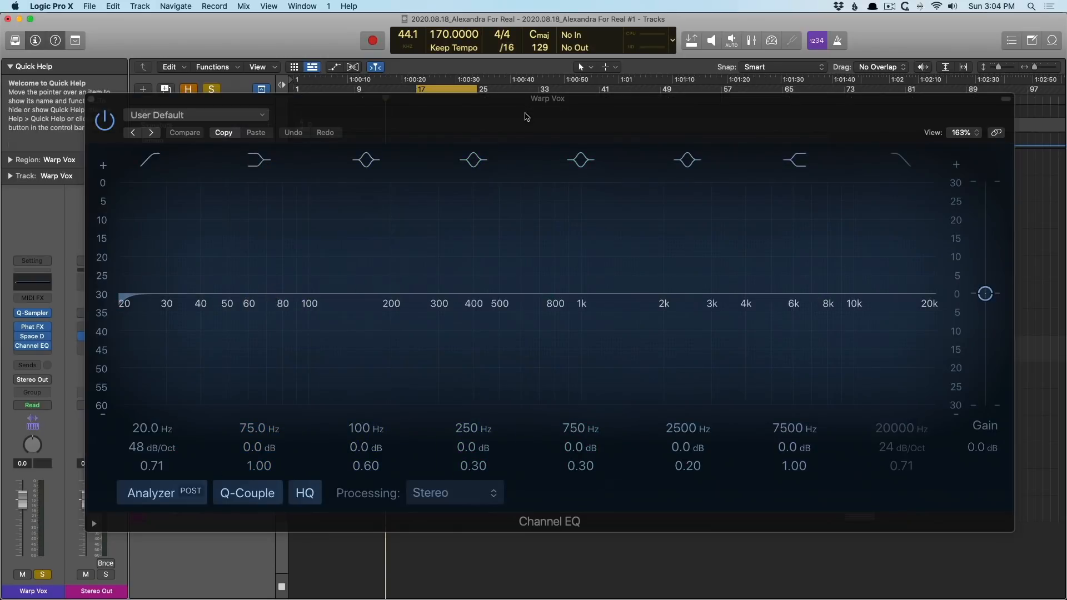
{"action": "left_click_drag", "start_coordinate": [527, 116], "coordinate": [489, 126]}
{"action": "key", "text": "space"}
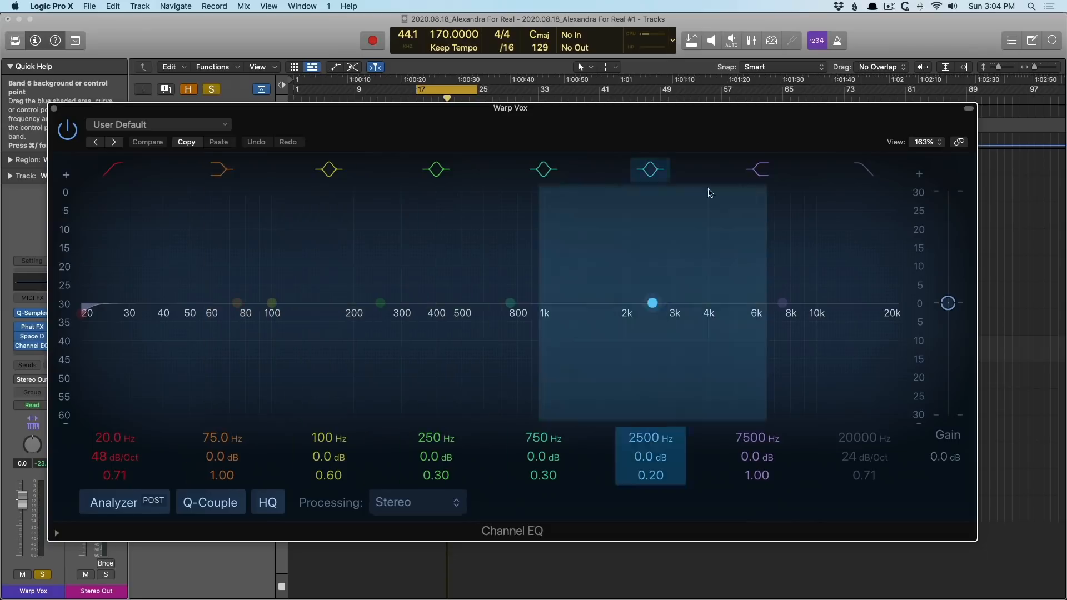
Step: Resize the Channel EQ window to 75%, to 150%, and finally freely to about 164%
{"action": "left_click", "coordinate": [926, 143]}
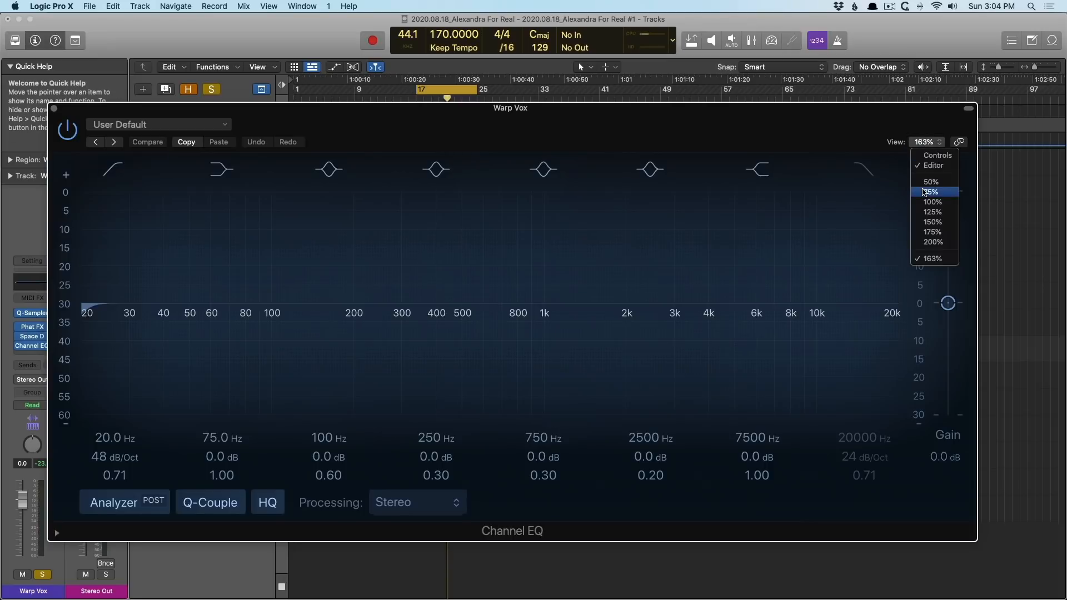
{"action": "left_click", "coordinate": [927, 191]}
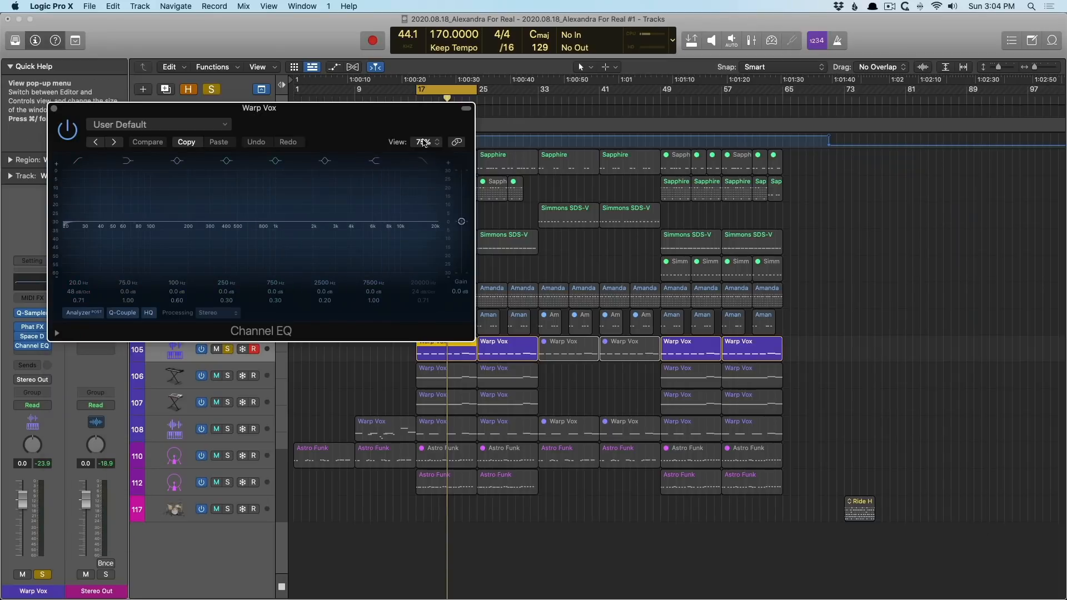
{"action": "left_click", "coordinate": [429, 143]}
{"action": "left_click", "coordinate": [434, 222]}
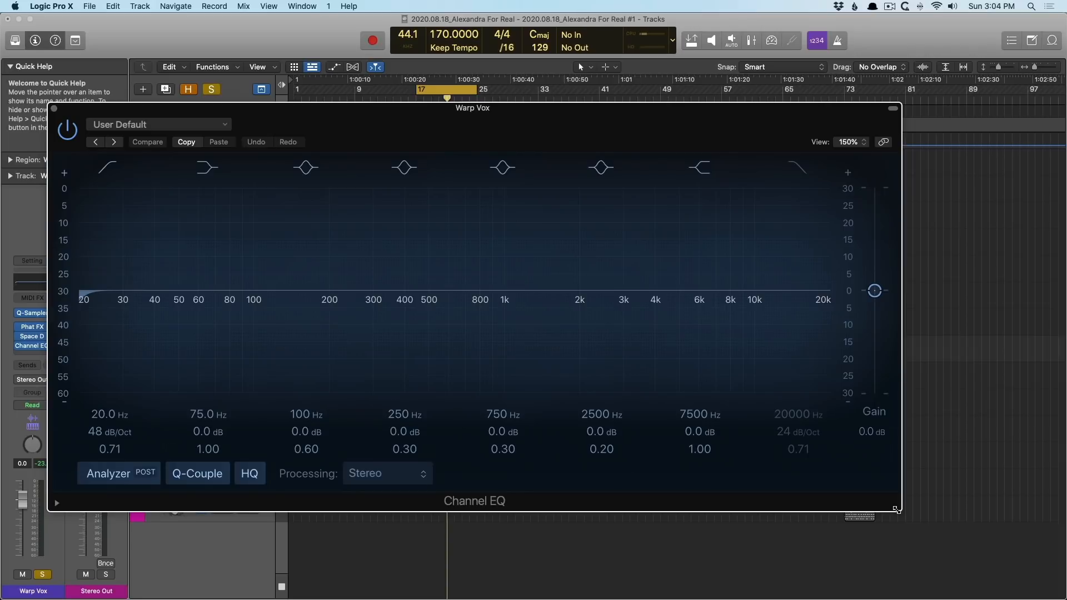
{"action": "left_click_drag", "start_coordinate": [896, 509], "coordinate": [976, 567]}
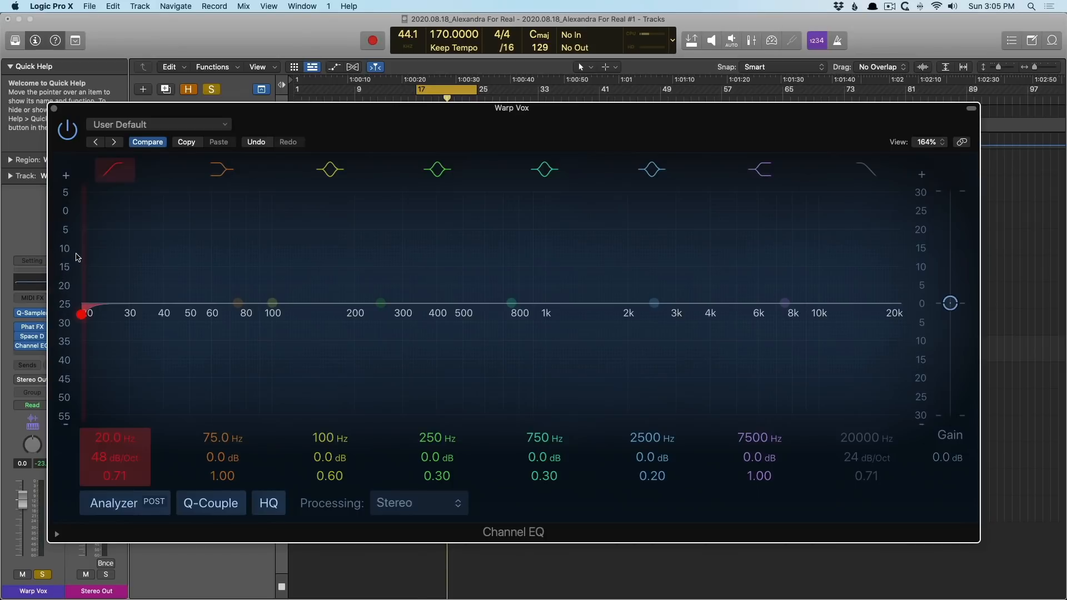
Step: Play the track and shift the Channel EQ's analyzer range so its scale runs from 40 to 100 dB
{"action": "key", "text": "space"}
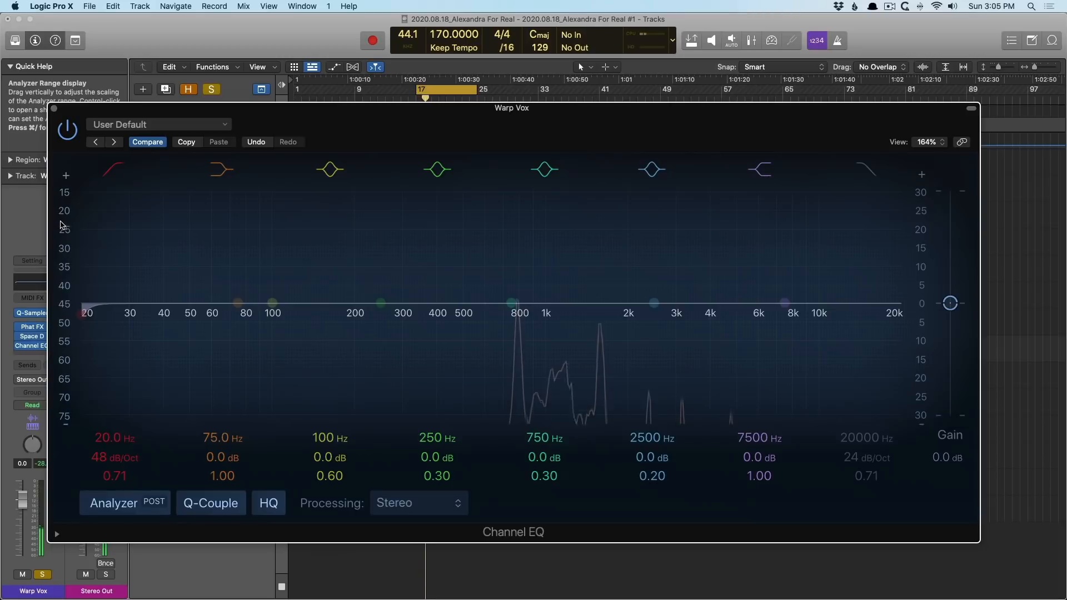
{"action": "left_click_drag", "start_coordinate": [66, 287], "coordinate": [62, 183]}
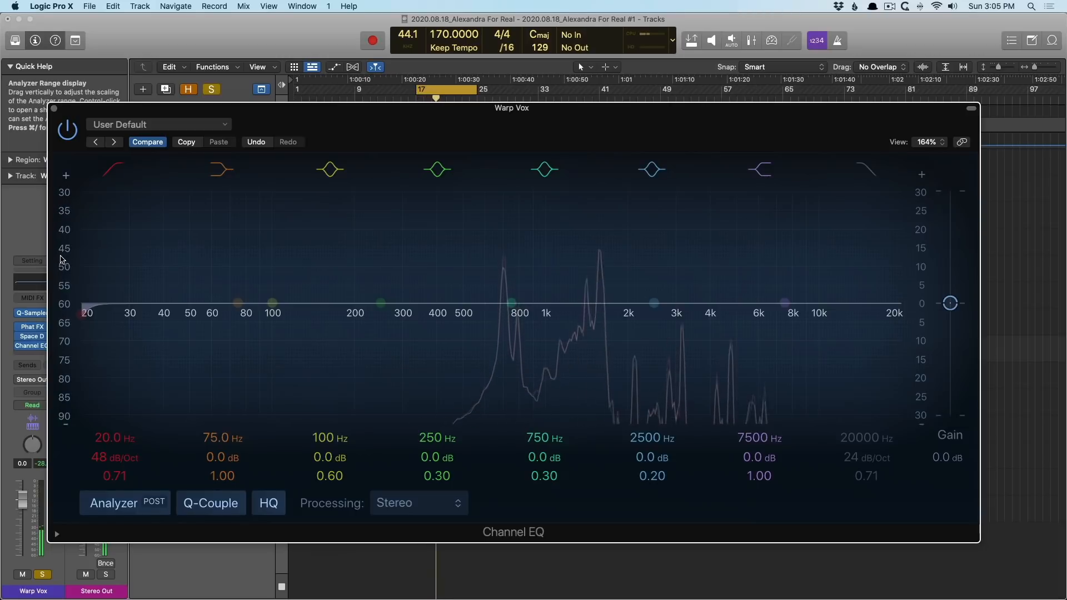
{"action": "left_click_drag", "start_coordinate": [61, 259], "coordinate": [59, 188]}
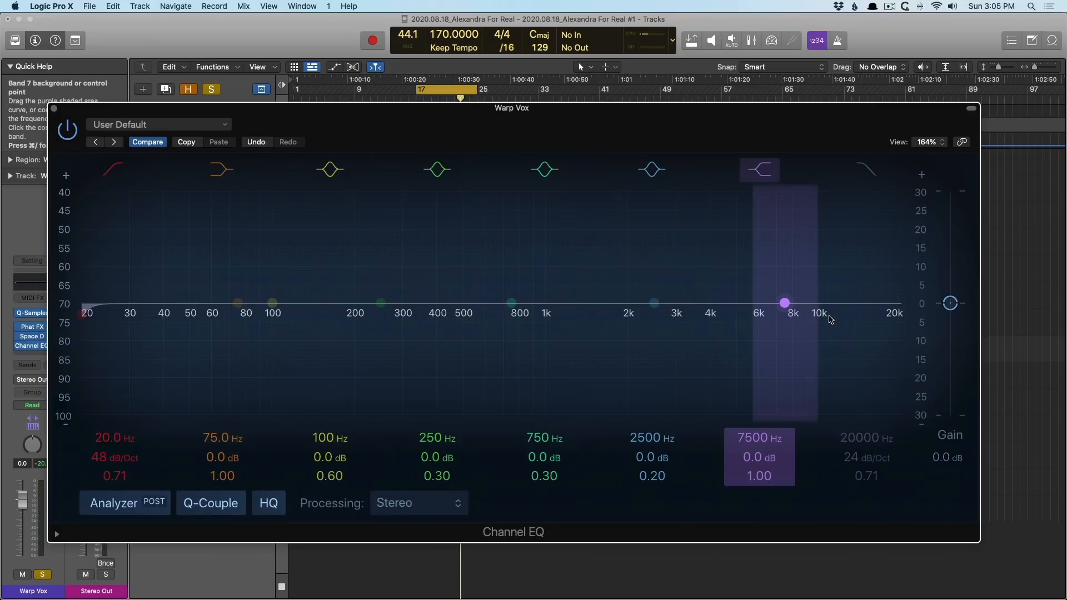
Step: During playback, shift the EQ curve's gain scale to +5 to -55 dB and return it to ±30 dB
{"action": "key", "text": "space"}
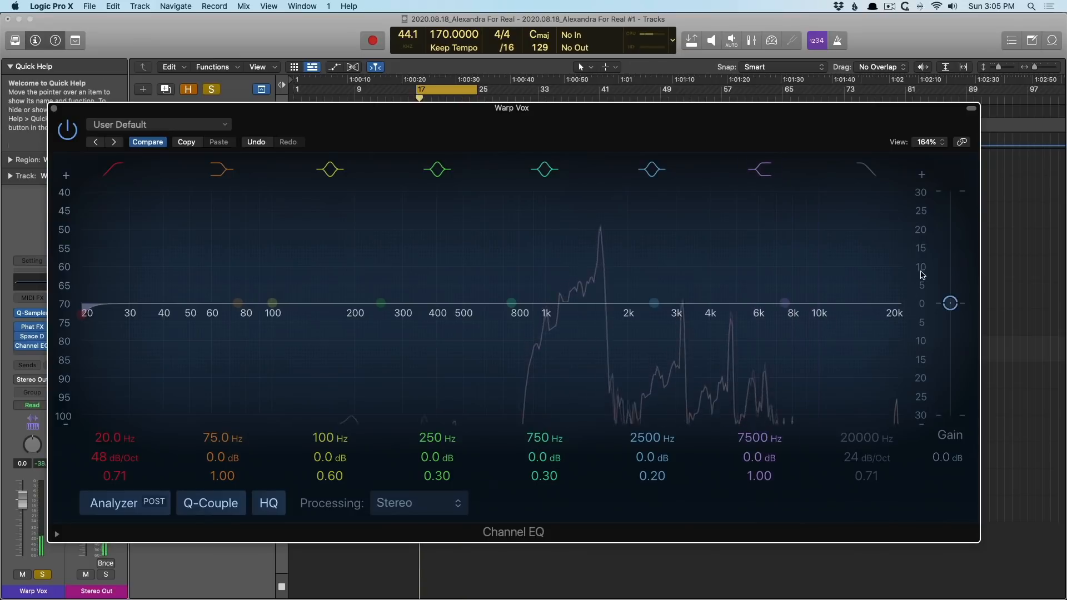
{"action": "left_click_drag", "start_coordinate": [921, 273], "coordinate": [898, 112]}
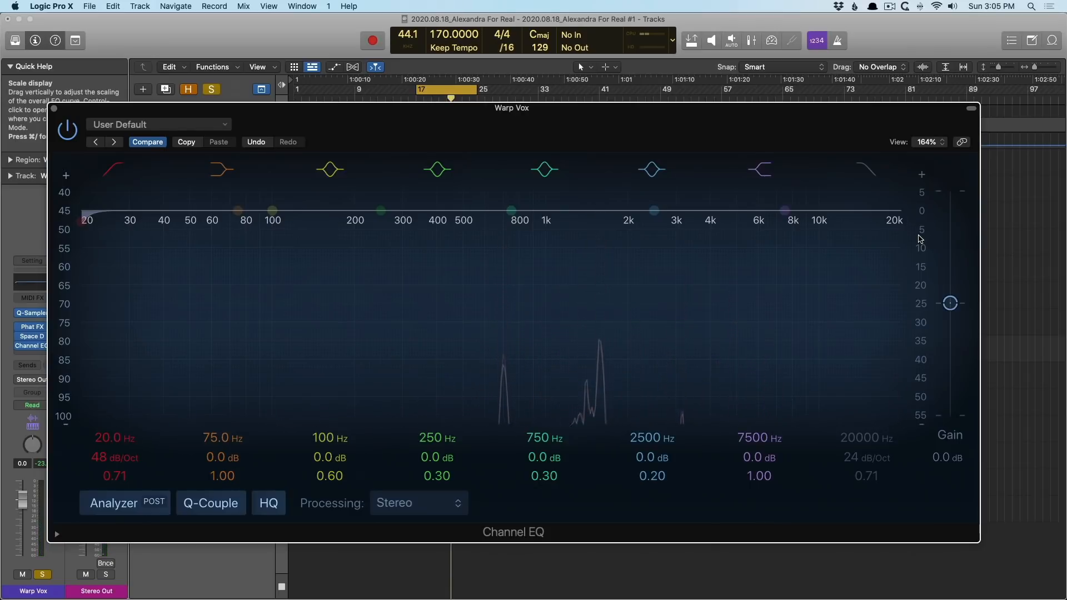
{"action": "left_click_drag", "start_coordinate": [919, 239], "coordinate": [921, 267]}
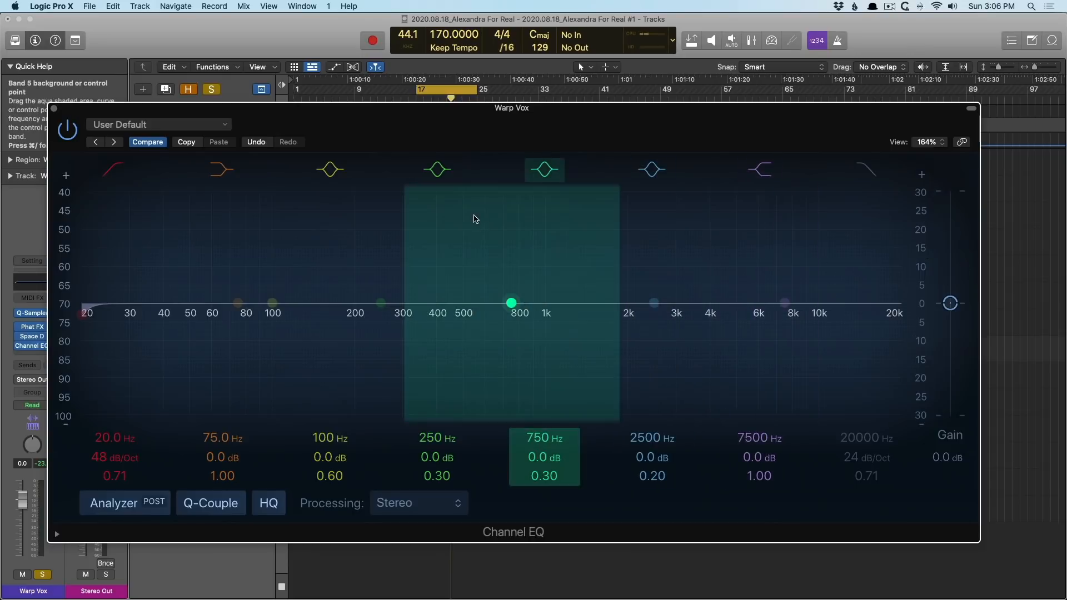
Step: Switch the EQ dB scale mode through Linear 12 dB, Linear 30 dB and Linear 60 dB, ending on Warped
{"action": "right_click", "coordinate": [582, 254]}
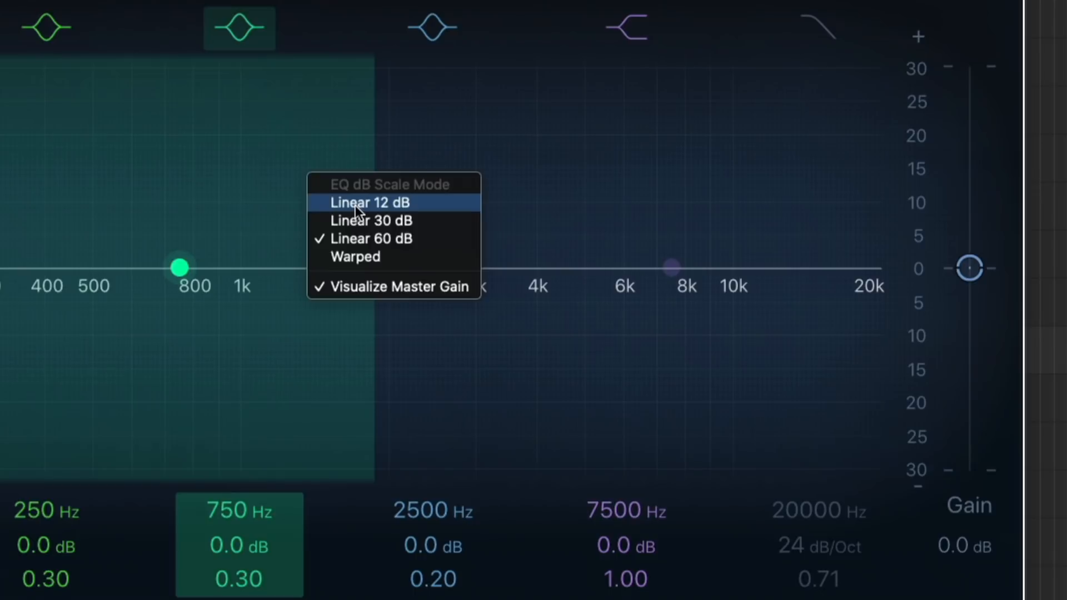
{"action": "left_click", "coordinate": [355, 204]}
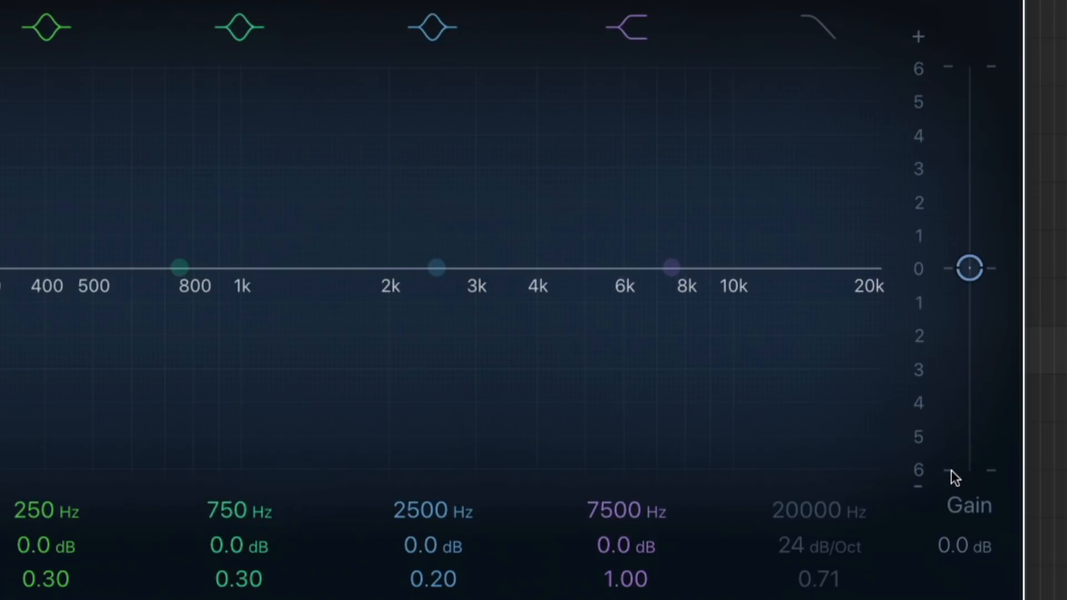
{"action": "right_click", "coordinate": [916, 79]}
{"action": "left_click", "coordinate": [933, 123]}
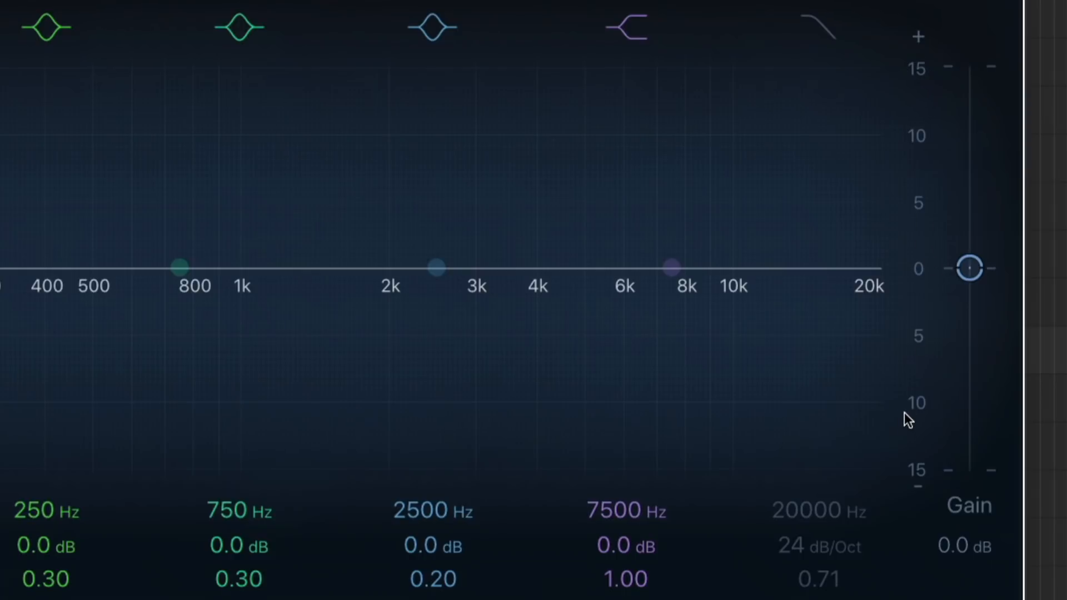
{"action": "right_click", "coordinate": [865, 185]}
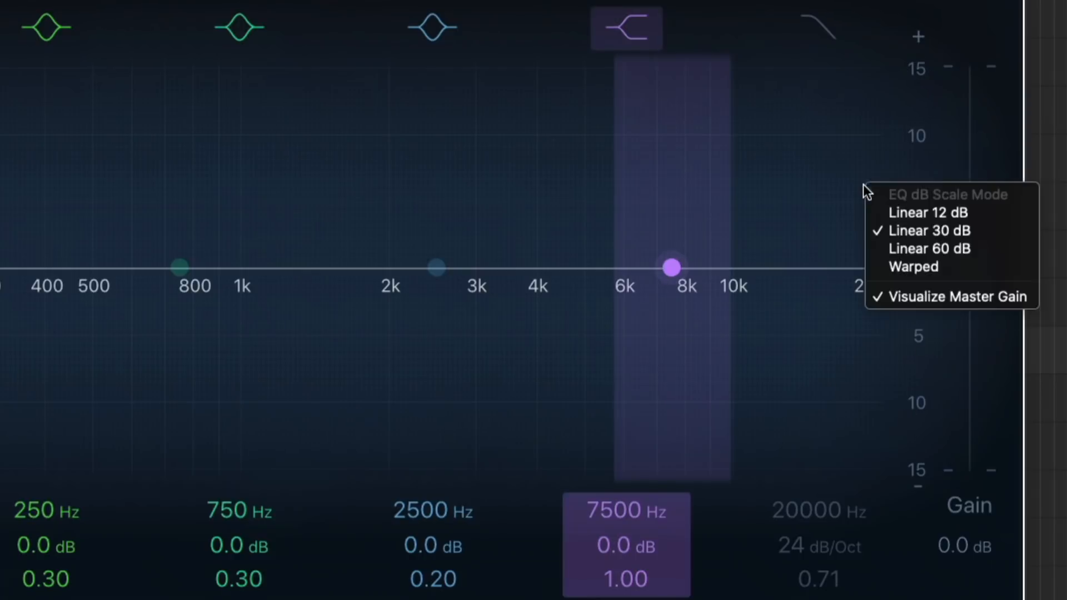
{"action": "left_click", "coordinate": [890, 253]}
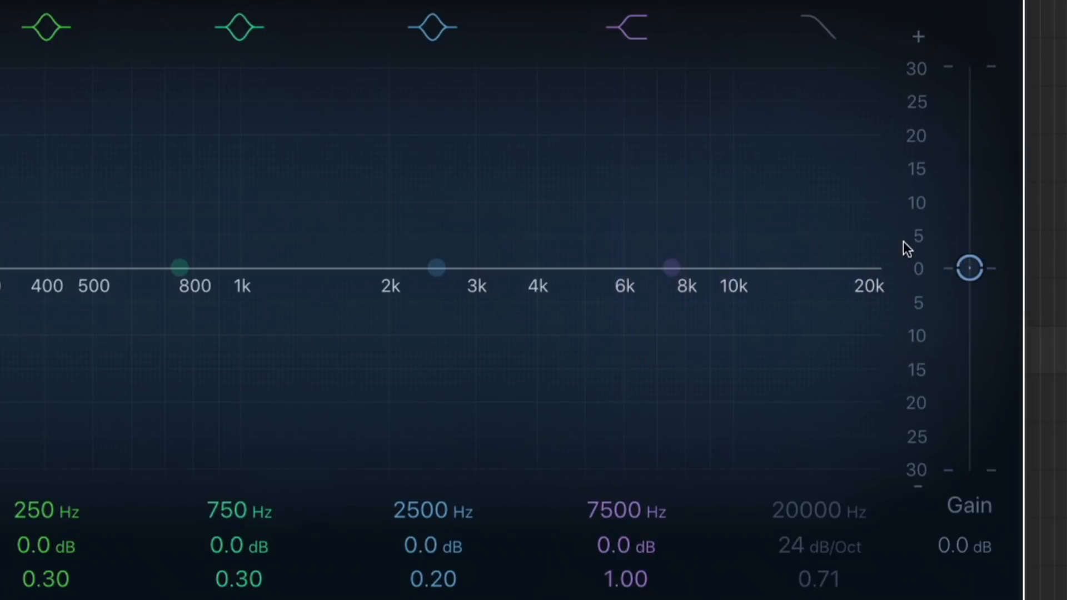
{"action": "right_click", "coordinate": [903, 244]}
{"action": "left_click", "coordinate": [934, 317]}
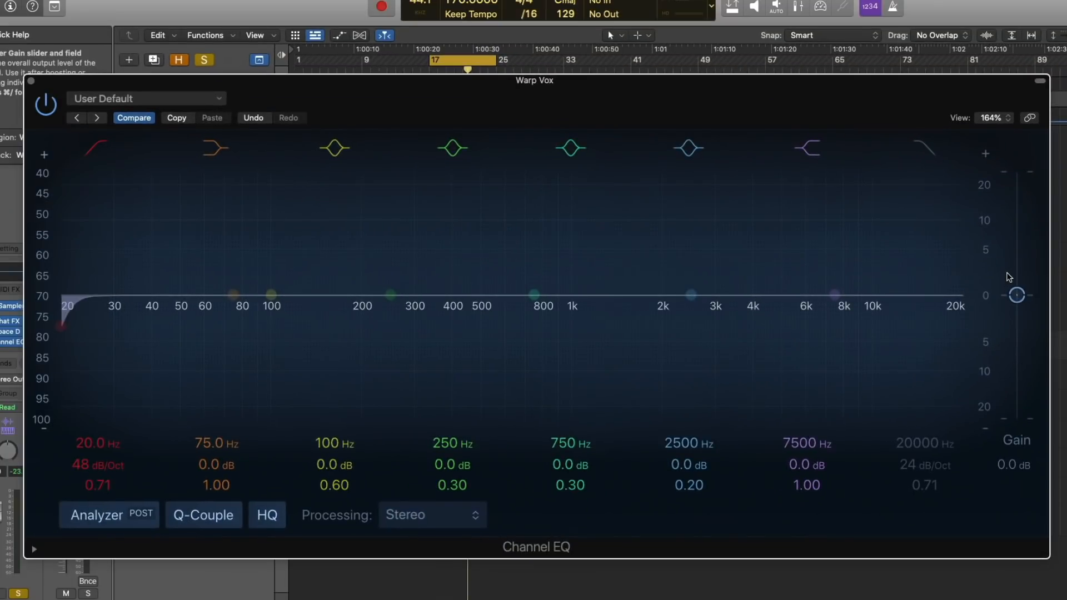
Step: Raise the Channel EQ's master gain to about +6.3 dB and reduce it to about +4.7 dB
{"action": "mouse_move", "coordinate": [1011, 281]}
{"action": "left_mouse_down"}
{"action": "mouse_move", "coordinate": [1008, 244]}
{"action": "mouse_move", "coordinate": [1008, 267]}
{"action": "left_mouse_up"}
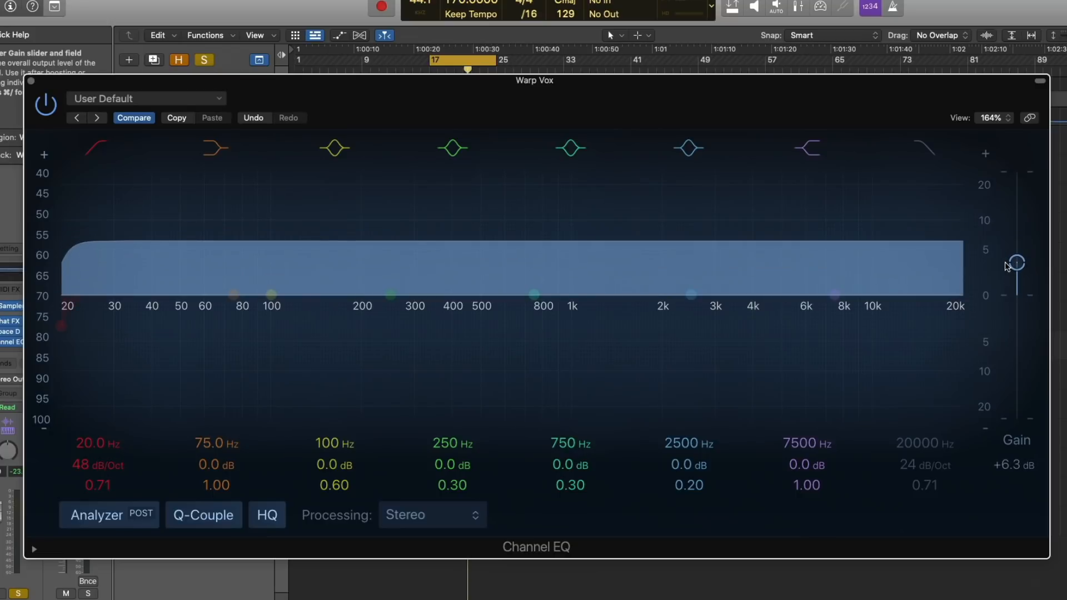
{"action": "mouse_move", "coordinate": [1008, 267]}
{"action": "left_mouse_down"}
{"action": "mouse_move", "coordinate": [1009, 325]}
{"action": "mouse_move", "coordinate": [1012, 272]}
{"action": "left_mouse_up"}
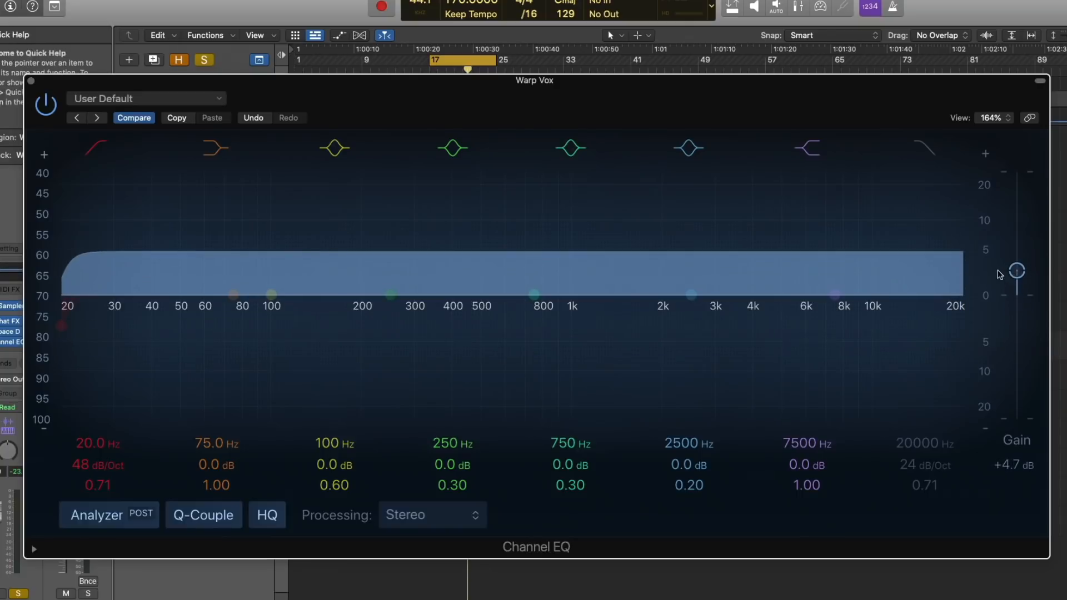
Step: Cut the sixth EQ band by about 4.6 dB at 2560 Hz and boost the fourth by about 5.2 dB at 246 Hz
{"action": "left_click_drag", "start_coordinate": [688, 305], "coordinate": [695, 252]}
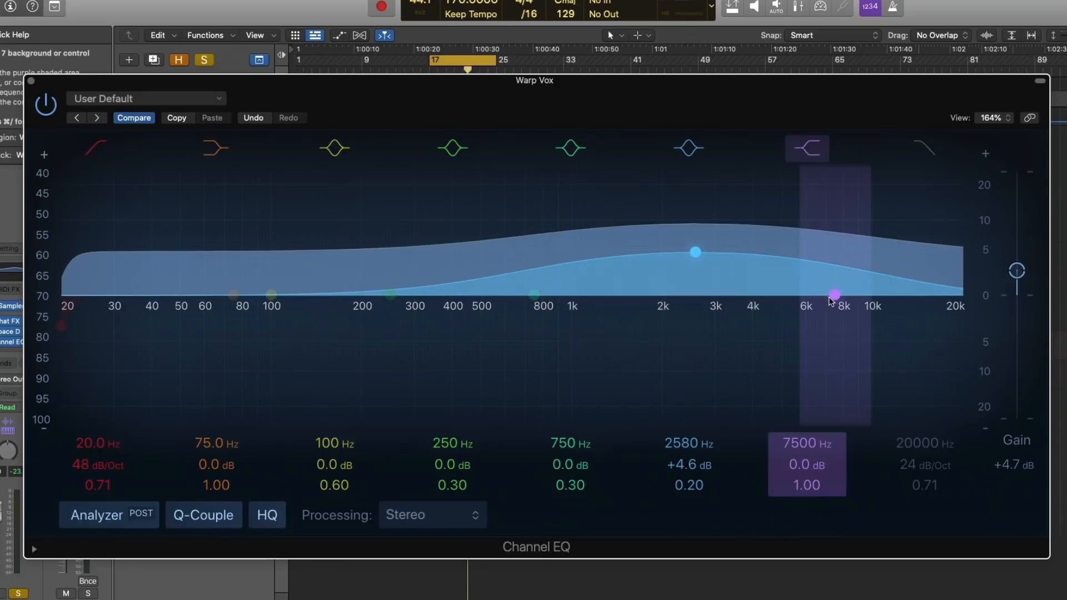
{"action": "left_click_drag", "start_coordinate": [805, 310], "coordinate": [767, 307]}
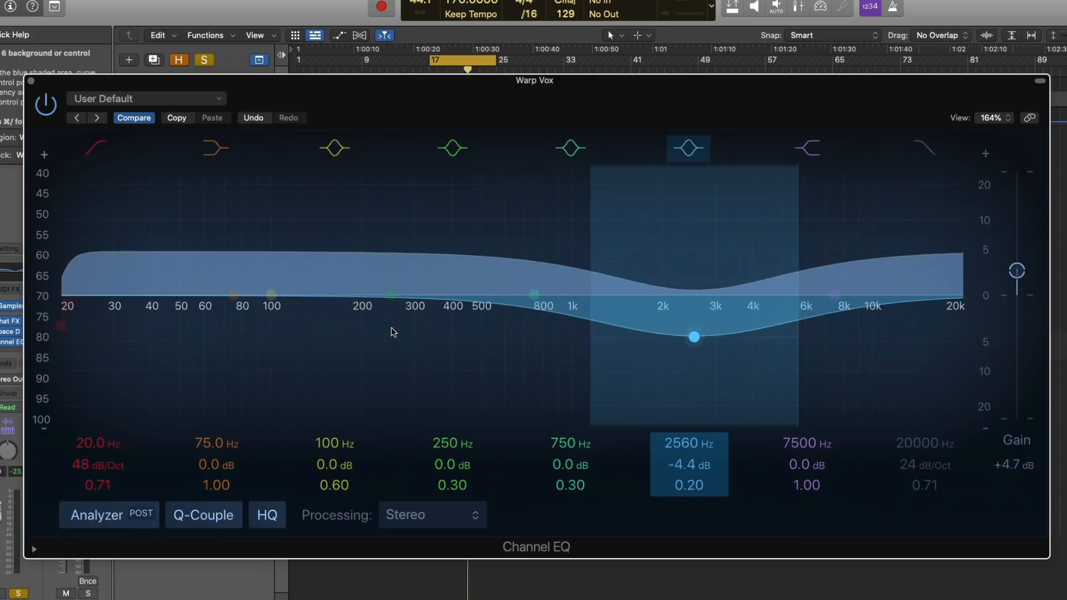
{"action": "left_click_drag", "start_coordinate": [391, 296], "coordinate": [393, 270]}
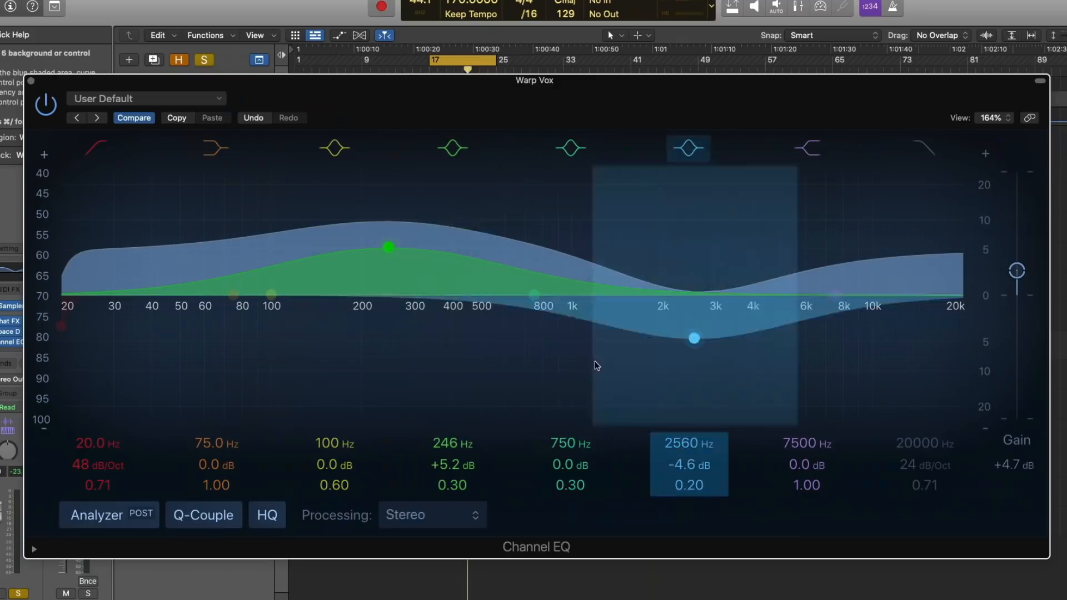
Step: Lower the master gain to about -12.4 dB and turn off Visualize Master Gain
{"action": "left_click_drag", "start_coordinate": [1017, 272], "coordinate": [1017, 359]}
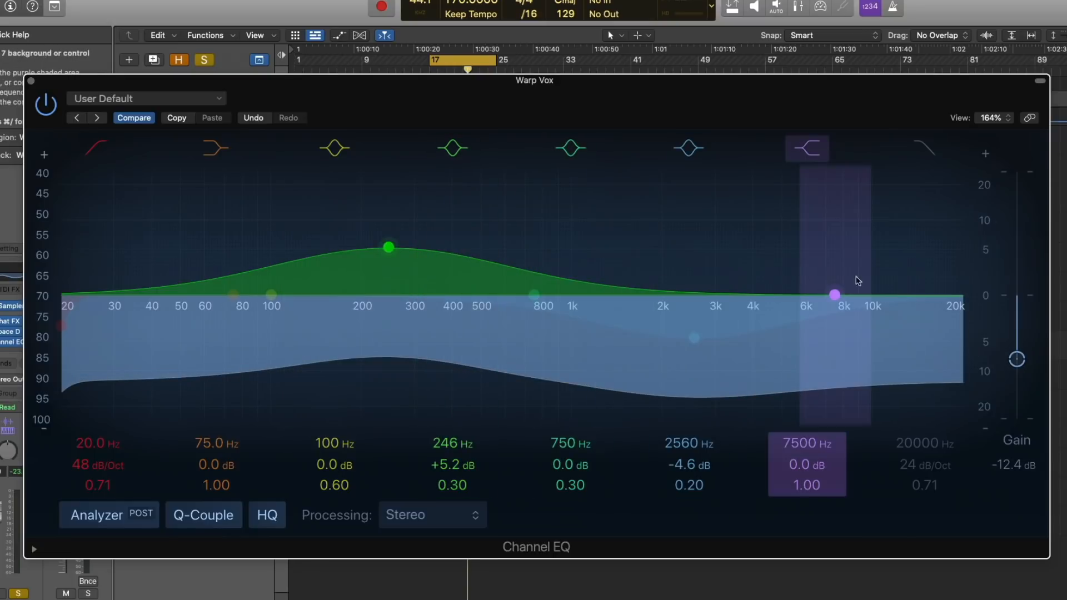
{"action": "right_click", "coordinate": [970, 266]}
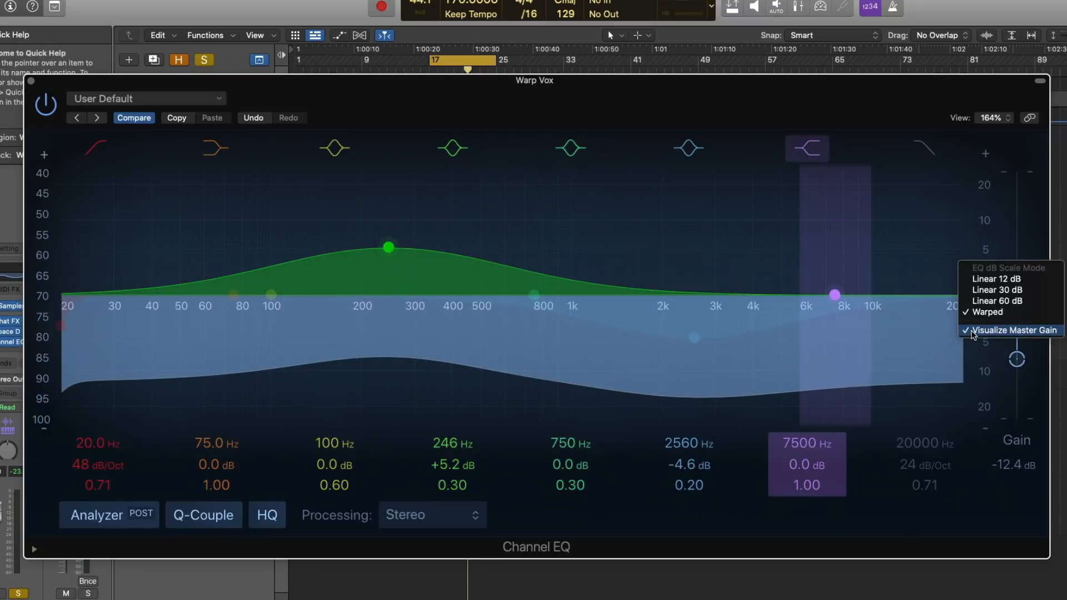
{"action": "left_click", "coordinate": [979, 331]}
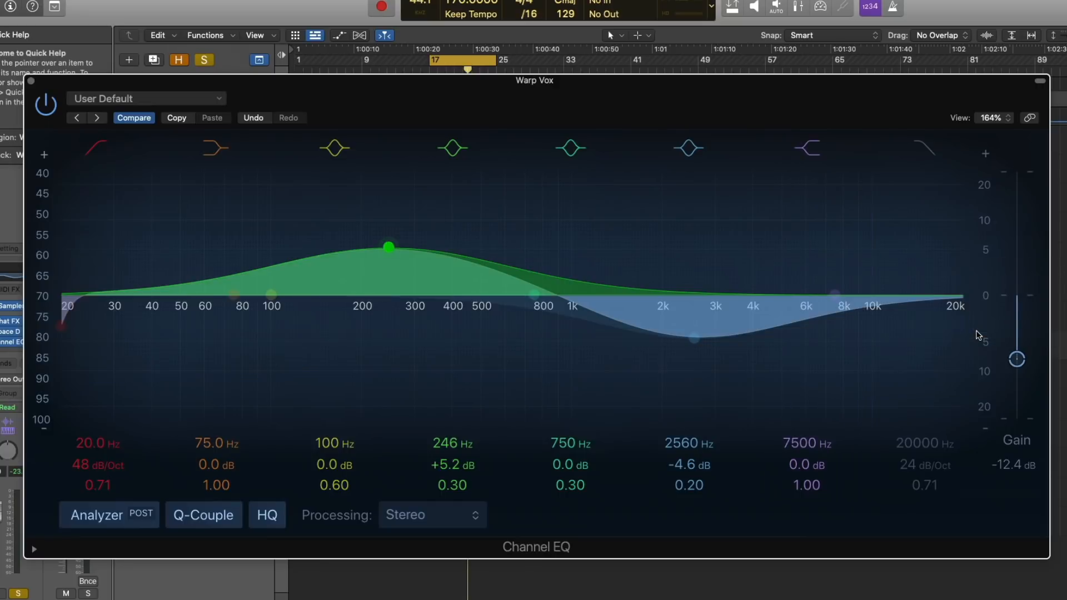
Step: Reset the Channel EQ's master gain to 0 dB
{"action": "mouse_move", "coordinate": [1017, 360]}
{"action": "left_mouse_down"}
{"action": "mouse_move", "coordinate": [1021, 239]}
{"action": "mouse_move", "coordinate": [1016, 359]}
{"action": "left_mouse_up"}
{"action": "left_click", "coordinate": [1017, 358], "text": "alt"}
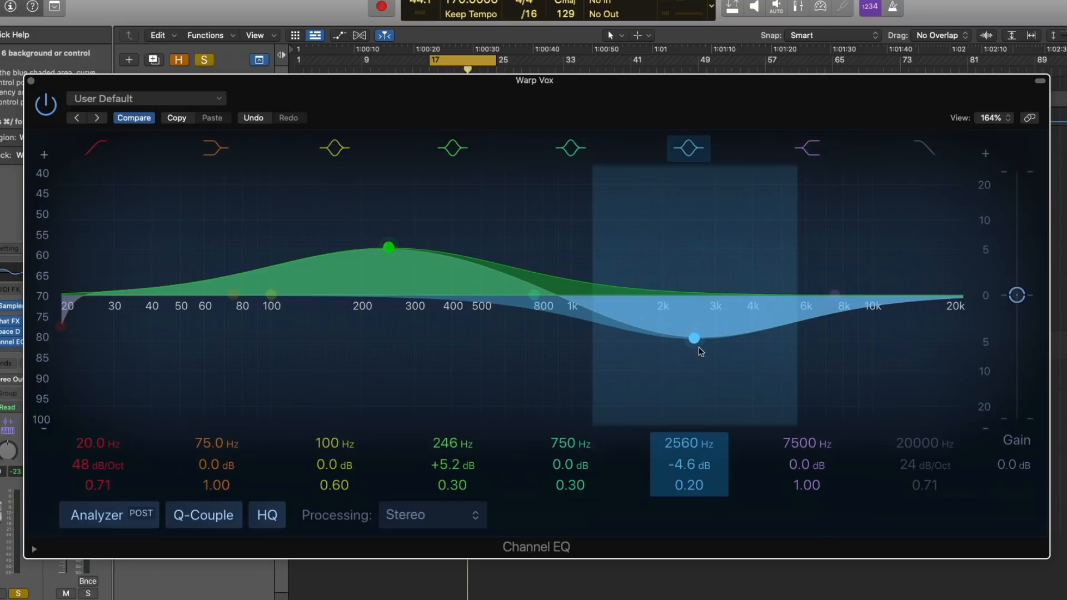
Step: Boost the sixth EQ band by about 3.8 dB at about 2280 Hz and narrow its Q to about 2.30
{"action": "left_click_drag", "start_coordinate": [695, 341], "coordinate": [694, 344]}
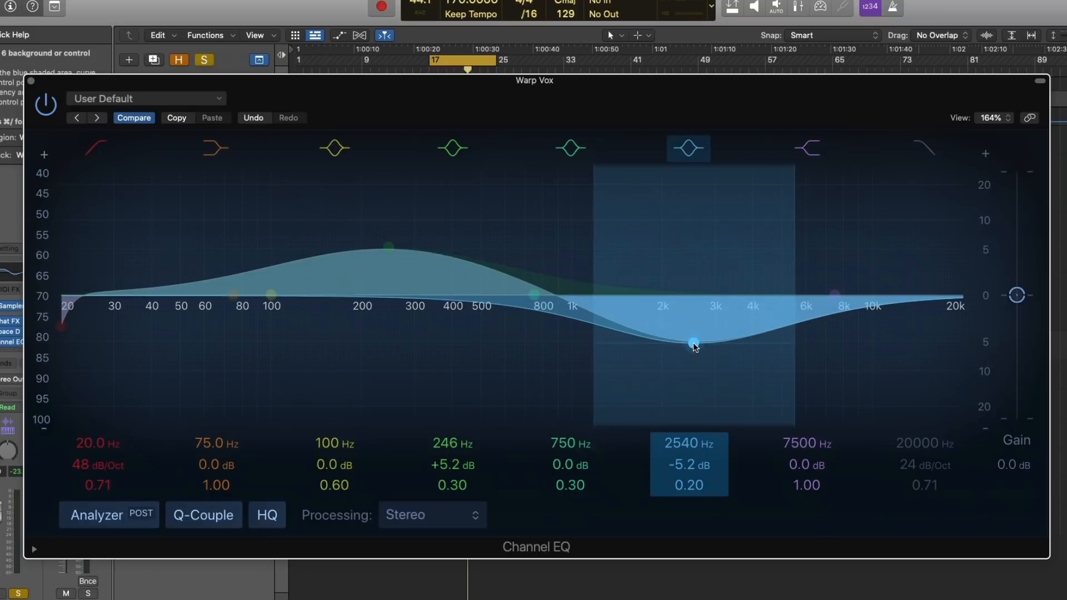
{"action": "left_click_drag", "start_coordinate": [694, 345], "coordinate": [673, 292]}
{"action": "left_click_drag", "start_coordinate": [767, 312], "coordinate": [574, 306]}
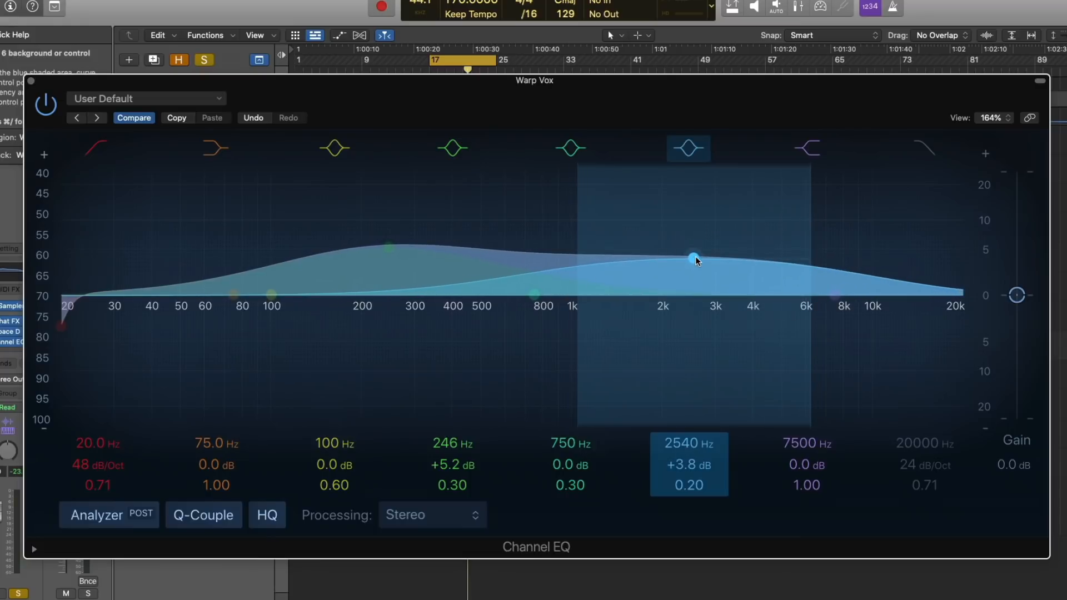
{"action": "mouse_move", "coordinate": [693, 258]}
{"action": "left_mouse_down"}
{"action": "mouse_move", "coordinate": [628, 264]}
{"action": "mouse_move", "coordinate": [816, 269]}
{"action": "mouse_move", "coordinate": [757, 289]}
{"action": "mouse_move", "coordinate": [741, 322]}
{"action": "mouse_move", "coordinate": [734, 200]}
{"action": "mouse_move", "coordinate": [680, 341]}
{"action": "left_mouse_up"}
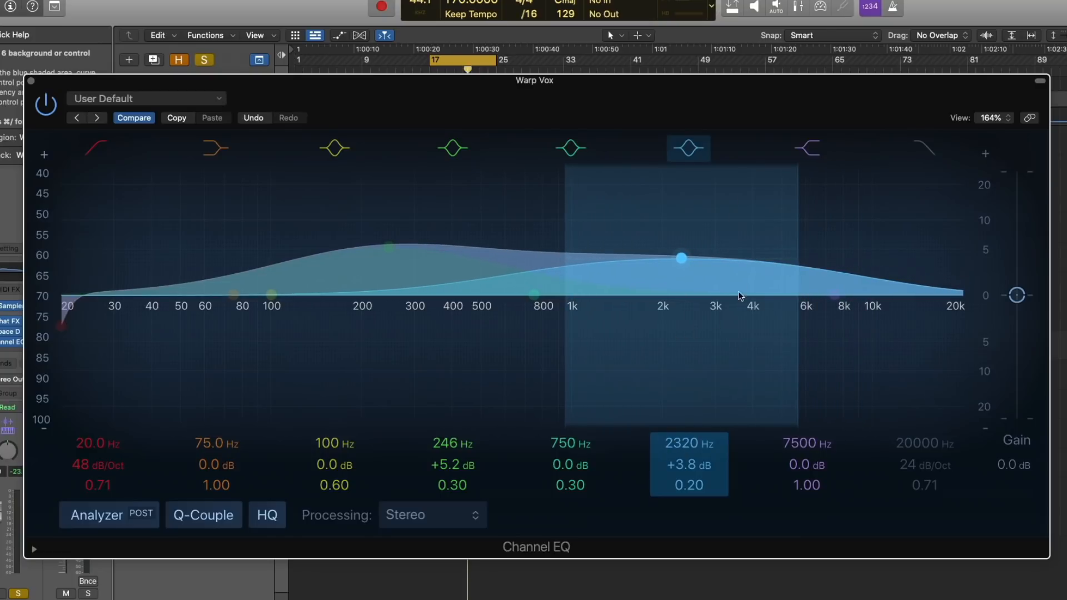
{"action": "left_click_drag", "start_coordinate": [799, 228], "coordinate": [777, 226]}
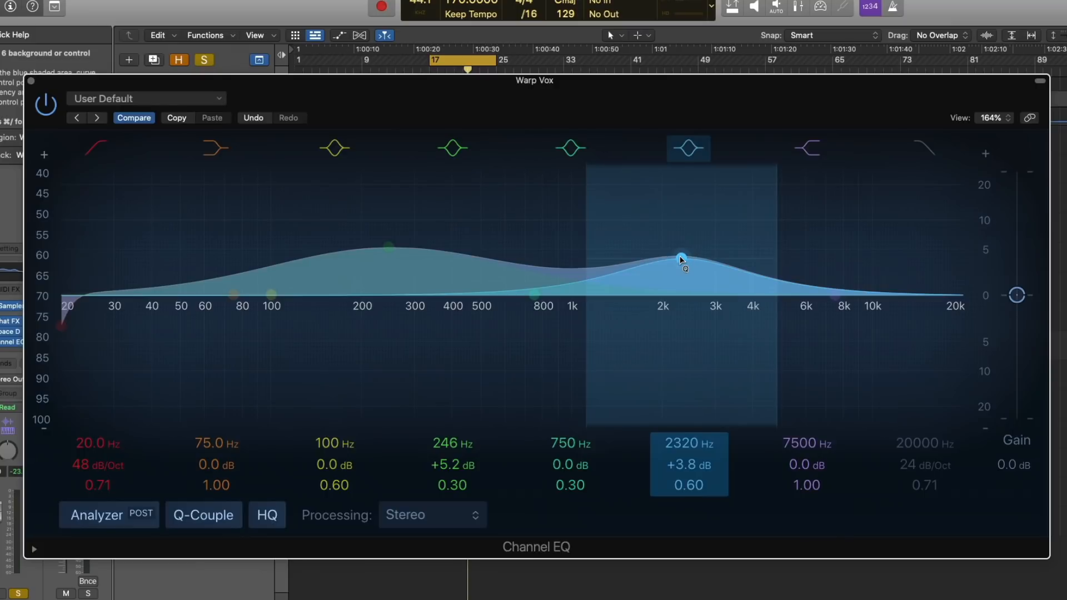
{"action": "left_click_drag", "start_coordinate": [680, 257], "coordinate": [681, 306]}
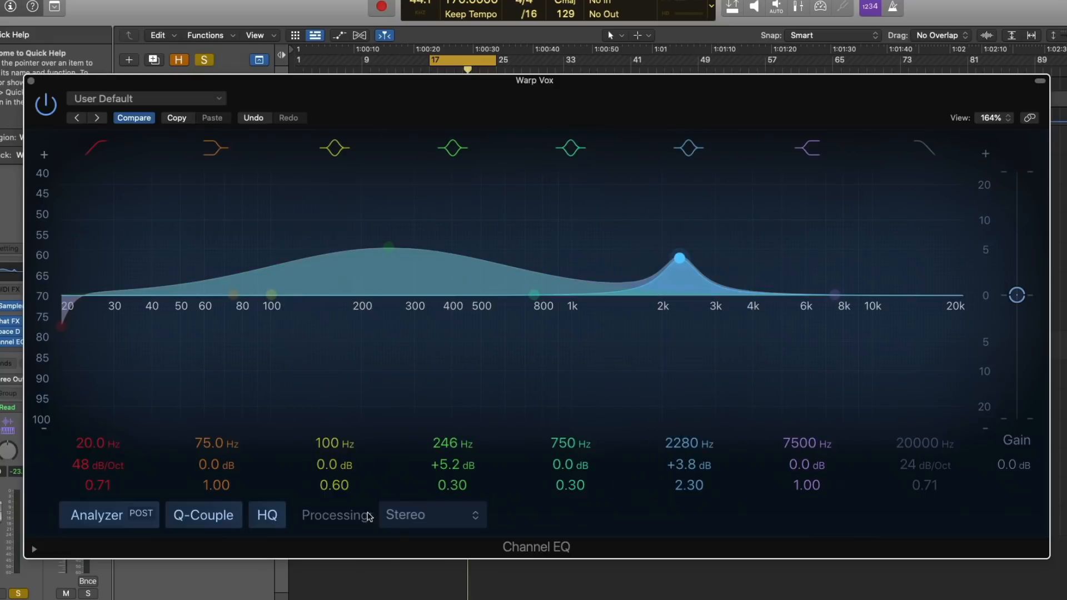
Step: Recall the Channel EQ's default setting, and close and reopen its window
{"action": "left_click", "coordinate": [390, 517]}
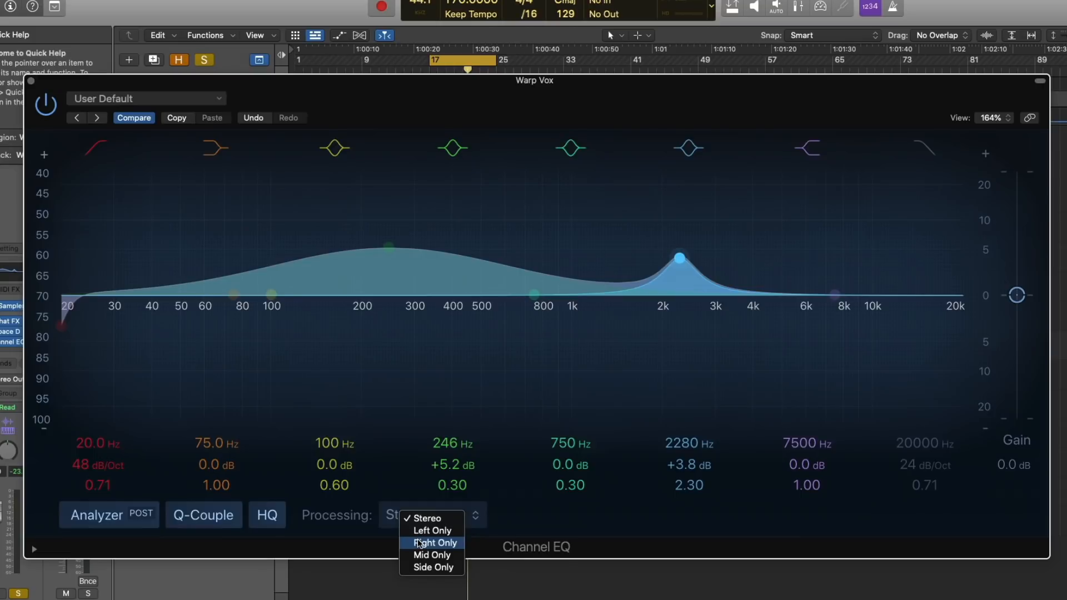
{"action": "left_click", "coordinate": [587, 485]}
{"action": "left_click", "coordinate": [94, 98]}
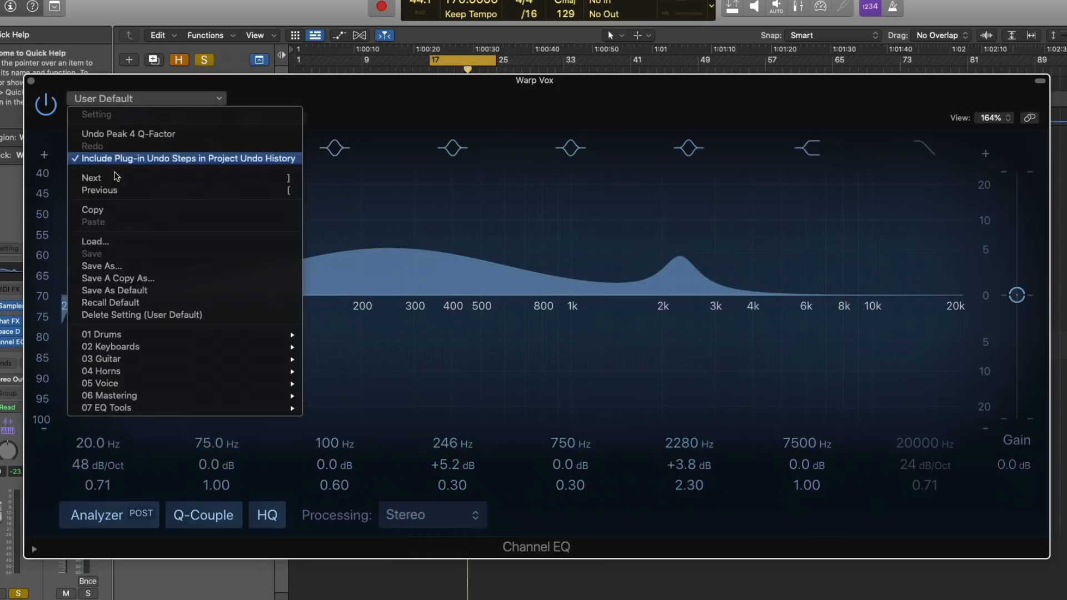
{"action": "left_click", "coordinate": [127, 303]}
{"action": "key", "text": "super+w"}
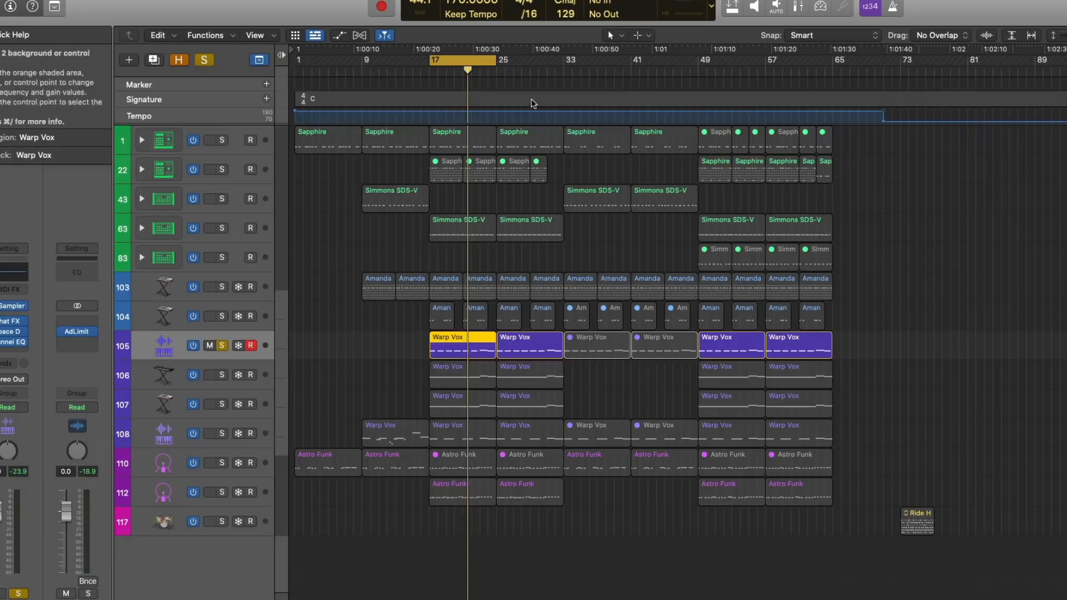
{"action": "key", "text": "v"}
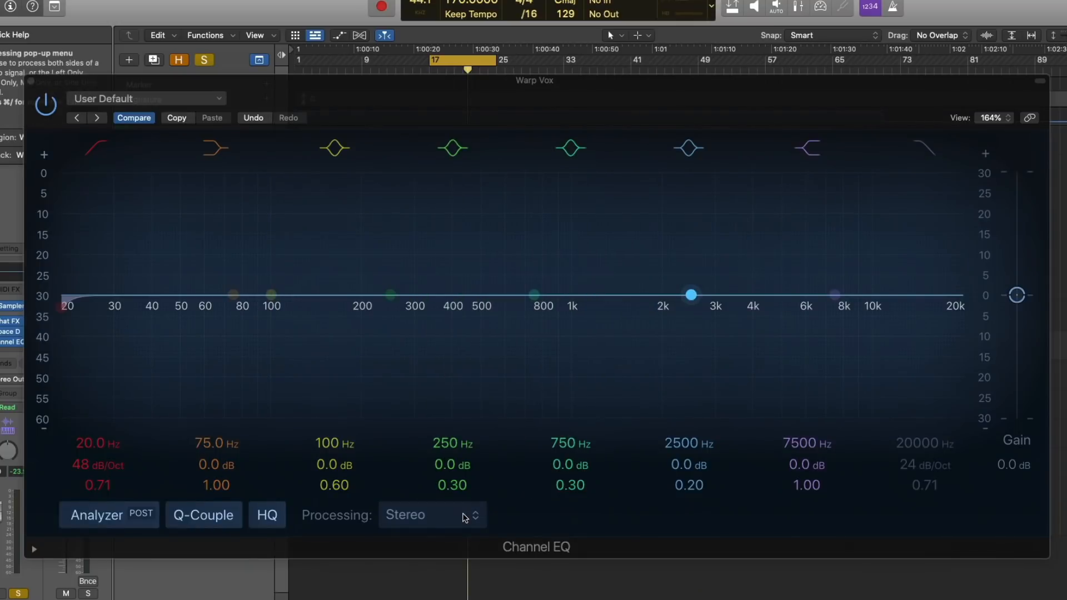
Step: Set processing to Left Only and boost the sixth EQ band by about 7.0 dB at 695 Hz with a Q of 0.60
{"action": "left_click", "coordinate": [433, 519]}
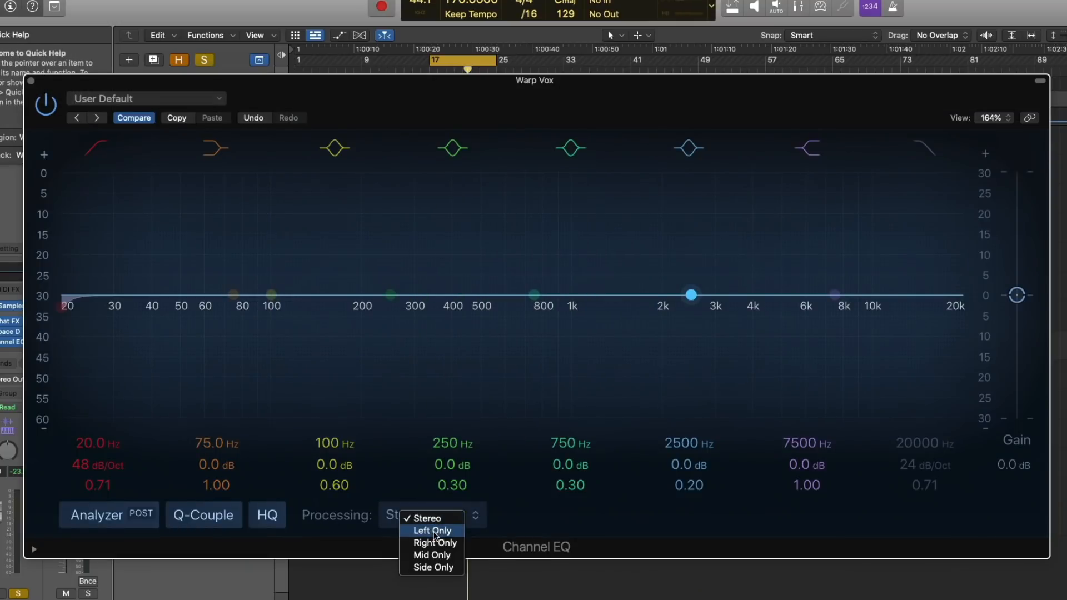
{"action": "left_click", "coordinate": [434, 533]}
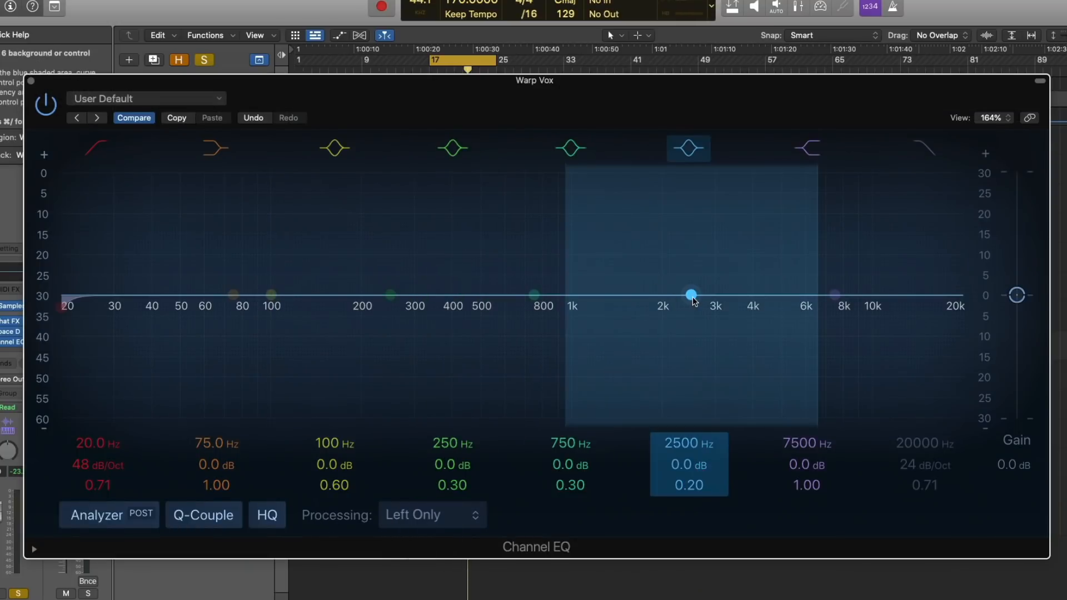
{"action": "left_click_drag", "start_coordinate": [693, 297], "coordinate": [524, 266]}
{"action": "left_click_drag", "start_coordinate": [689, 486], "coordinate": [689, 472]}
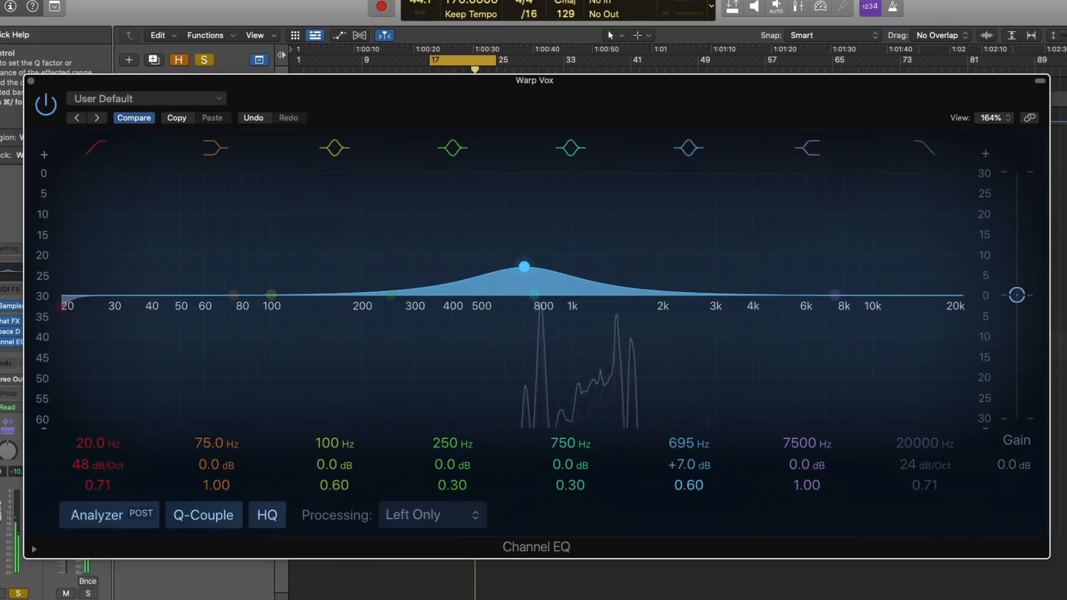
Step: Switch processing to Right Only and raise the sixth EQ band to about +10.8 dB at 690 Hz
{"action": "left_click", "coordinate": [436, 515]}
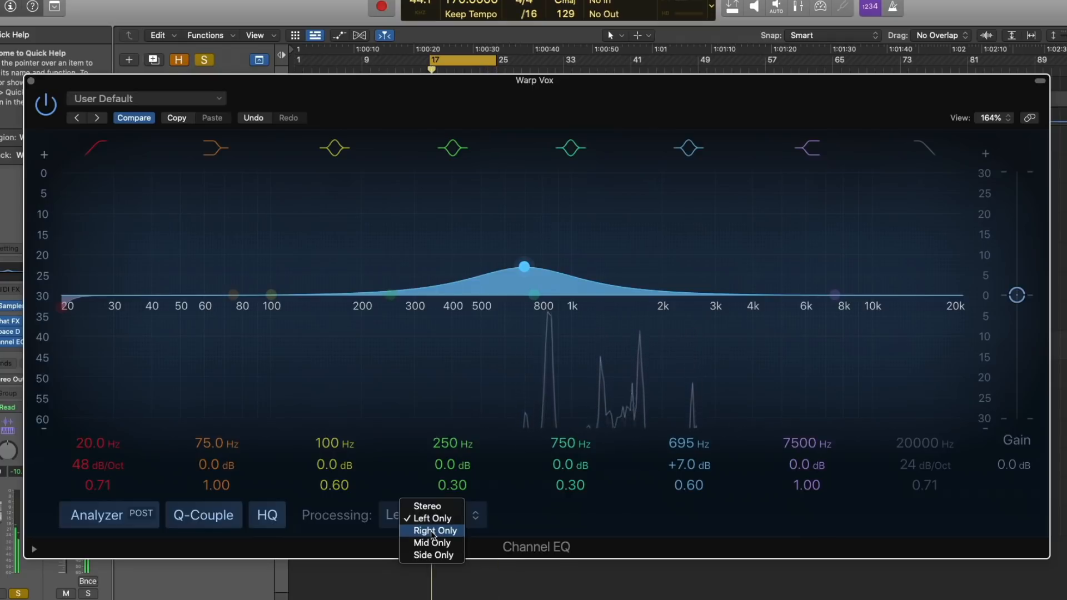
{"action": "left_click", "coordinate": [433, 531]}
{"action": "left_click_drag", "start_coordinate": [513, 276], "coordinate": [521, 249]}
Step: Switch processing to Mid Only, cut the sixth EQ band by 24.0 dB at about 705 Hz and widen its Q to about 0.23
{"action": "left_click", "coordinate": [423, 516]}
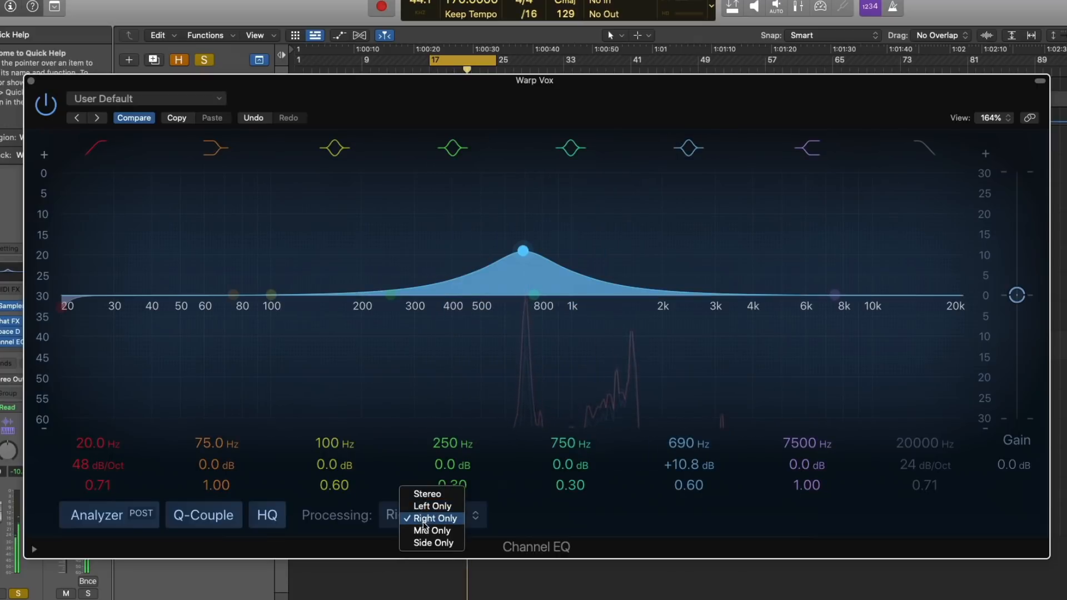
{"action": "left_click", "coordinate": [428, 530]}
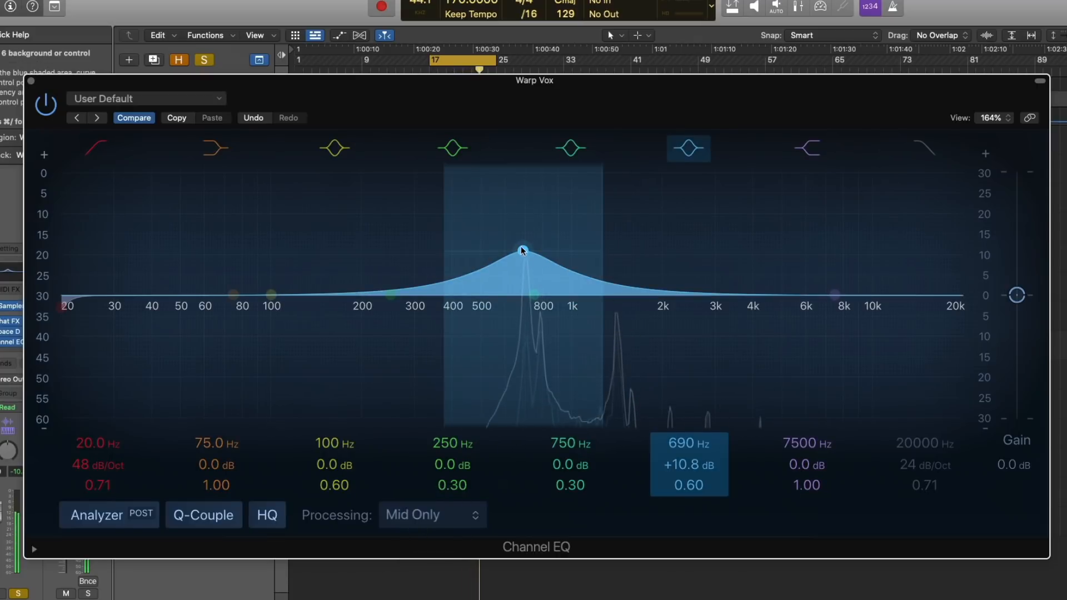
{"action": "left_click_drag", "start_coordinate": [523, 250], "coordinate": [525, 430]}
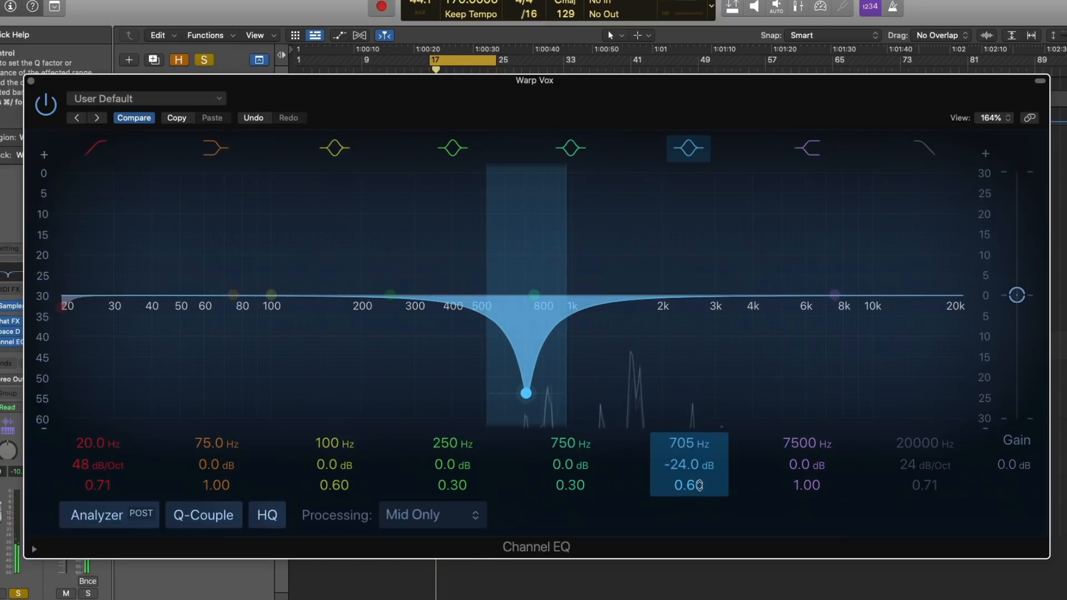
{"action": "left_click_drag", "start_coordinate": [699, 485], "coordinate": [695, 495]}
Step: Switch processing to Side Only and boost the sixth EQ band by about 6.3 dB at 690 Hz
{"action": "left_click", "coordinate": [475, 516]}
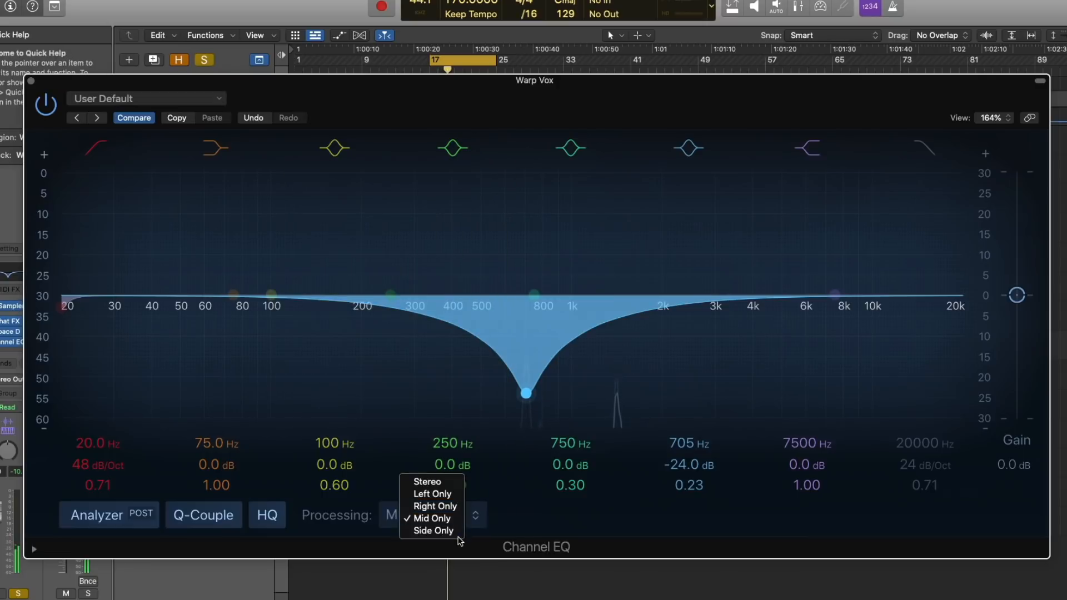
{"action": "left_click", "coordinate": [458, 534]}
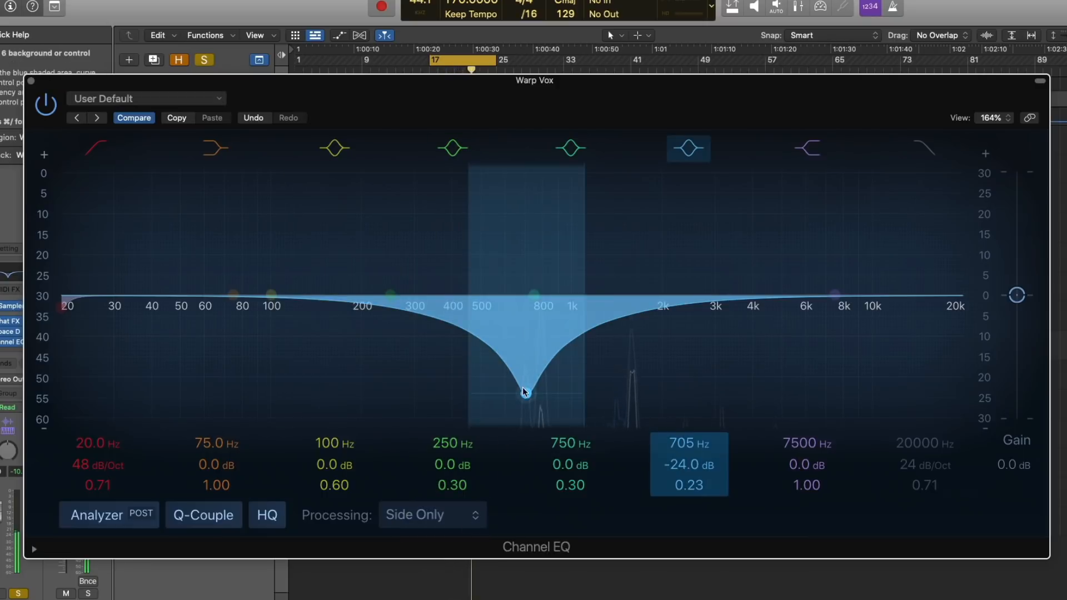
{"action": "left_click_drag", "start_coordinate": [524, 392], "coordinate": [521, 242]}
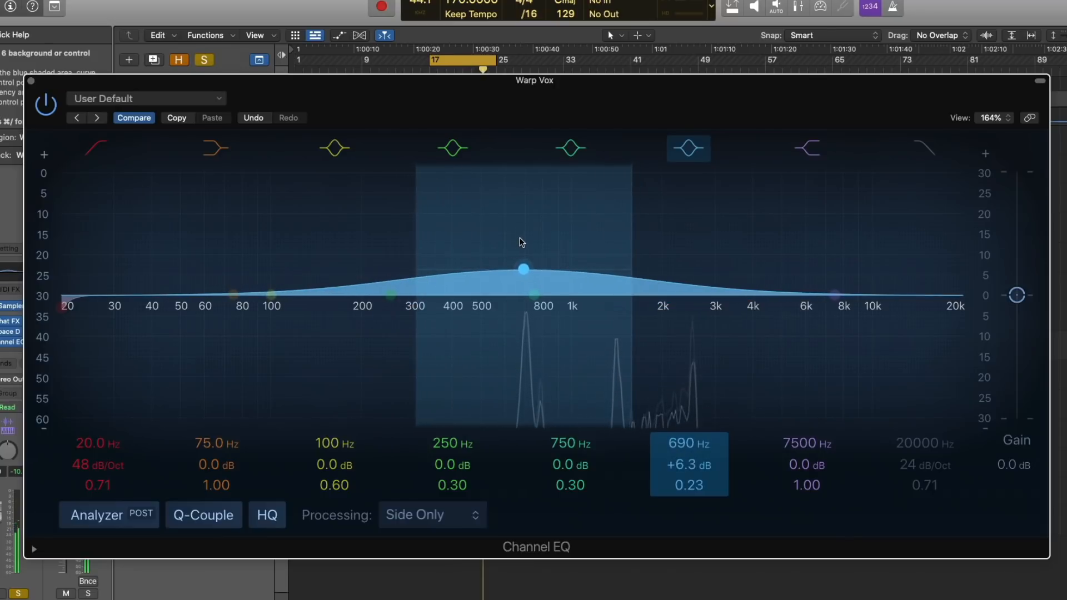